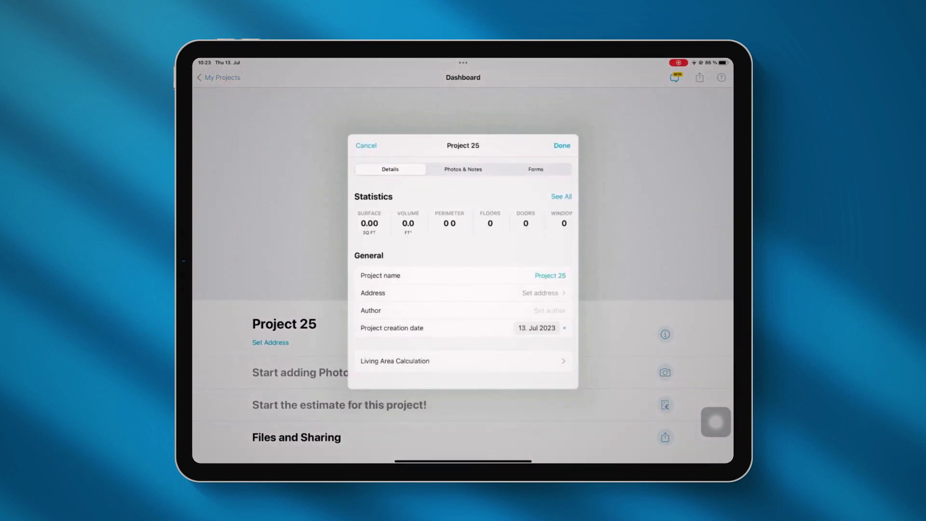
pyautogui.write('D')
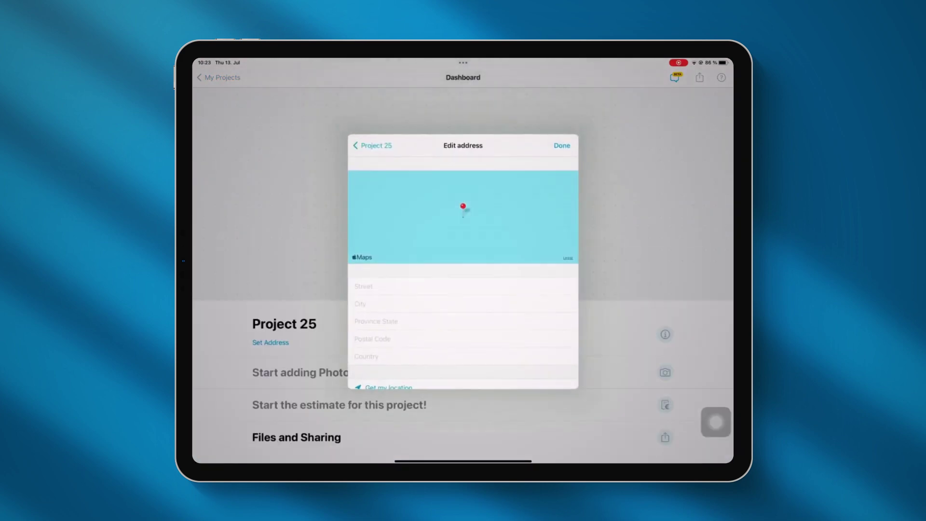
pyautogui.write('3006')
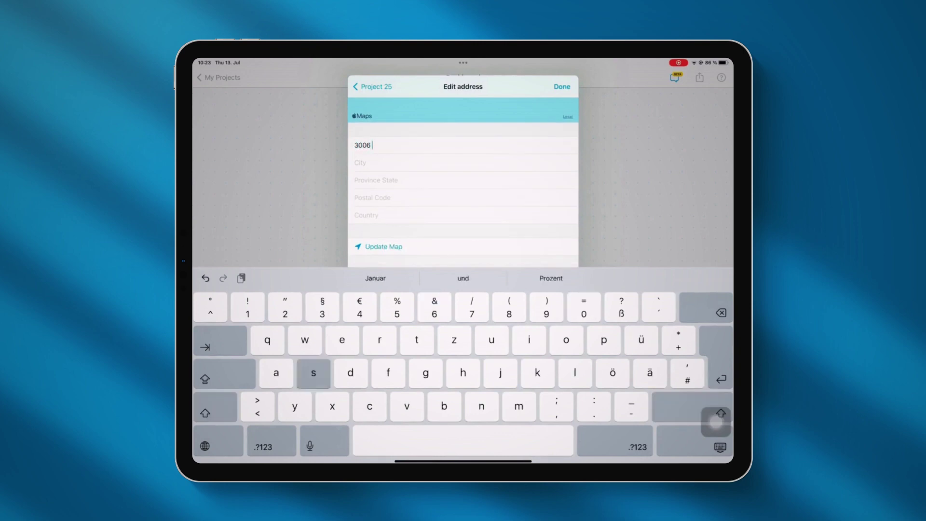
pyautogui.write(' Saint Ja')
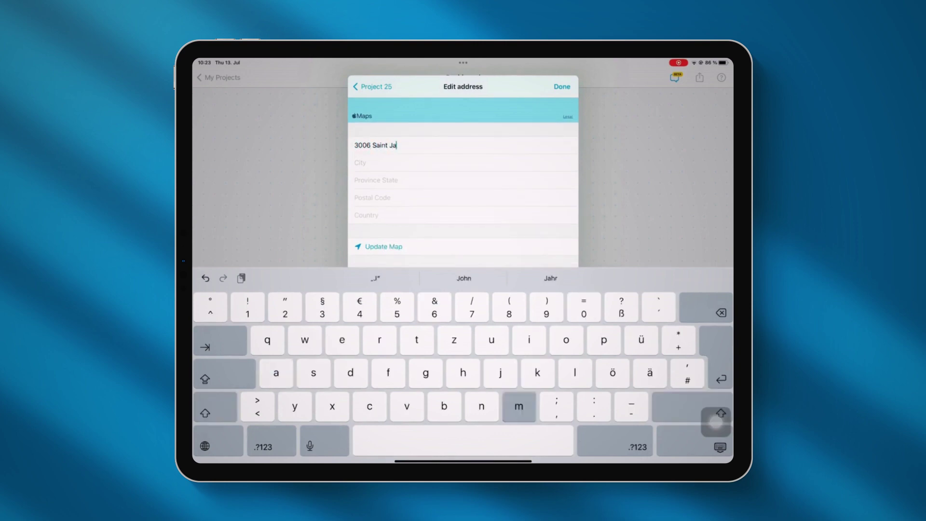
pyautogui.write(' Drive')
# Step: Enter the address James St, Harrisburg, PA 17102, United States for DREAM HOUSE
pyautogui.press('Return')
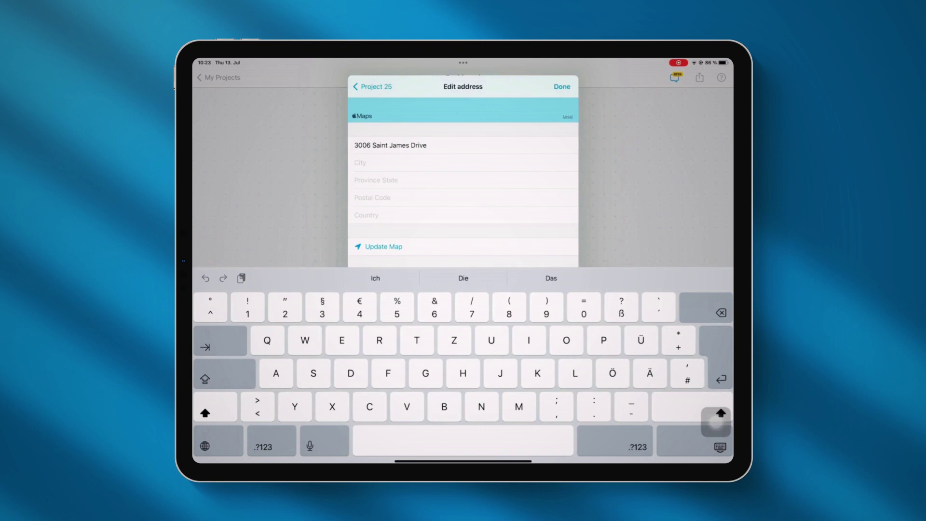
pyautogui.write('Harrisburg')
pyautogui.press('Return')
pyautogui.doubleClick(717, 416)
pyautogui.write('PA')
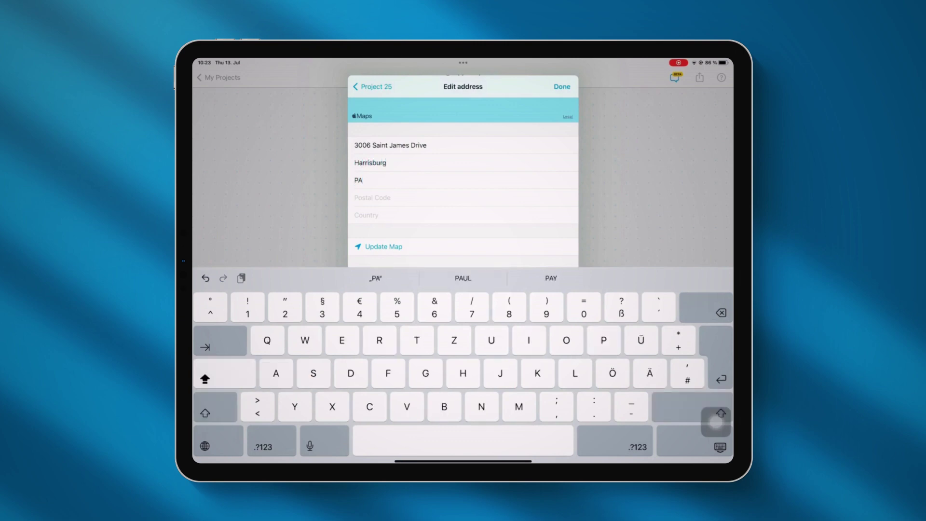
pyautogui.click(716, 417)
pyautogui.write('17102')
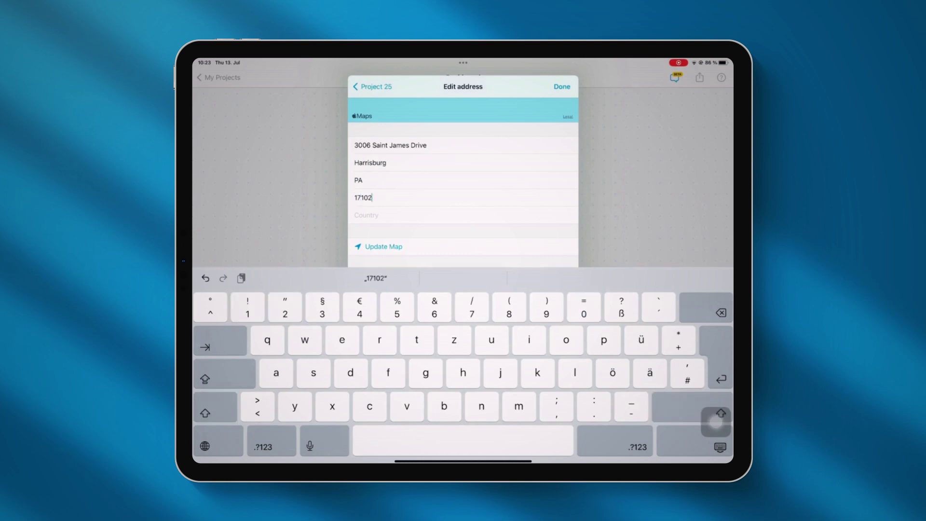
pyautogui.press('Tab')
pyautogui.write('U')
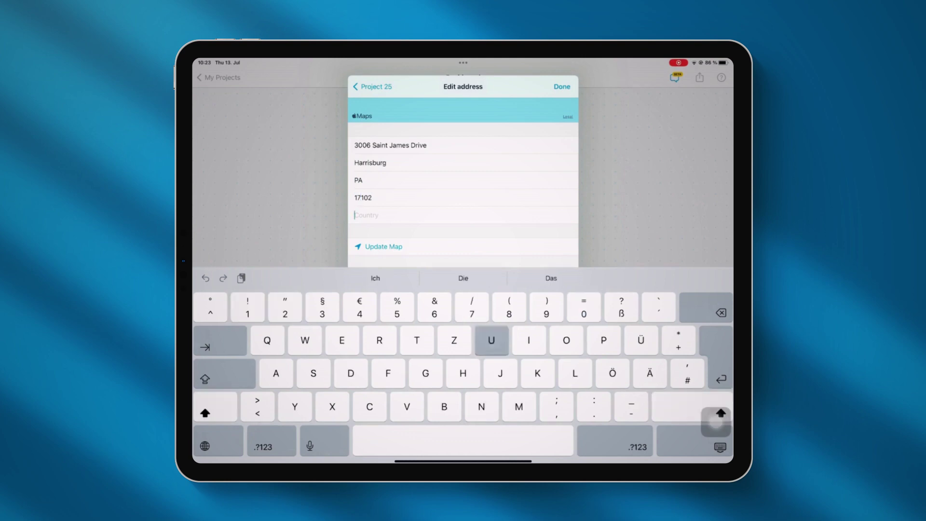
pyautogui.write('nited Satates')
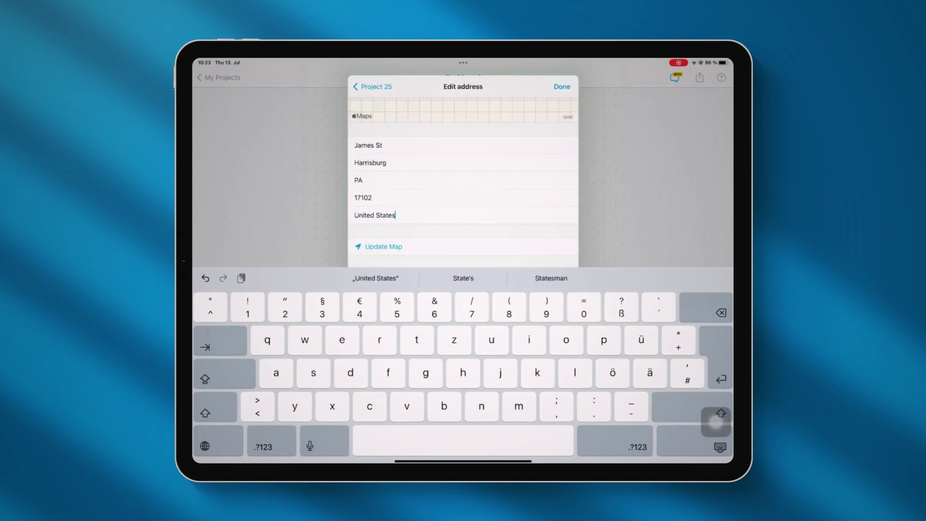
pyautogui.press('Return')
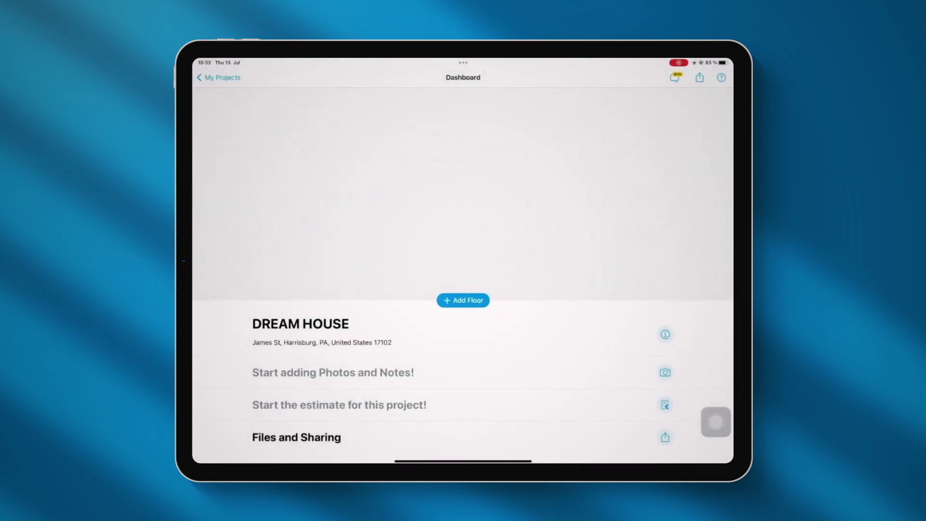
# Step: Add a new floor with a square Bedroom, widened to the right and extended downward
pyautogui.click(463, 299)
pyautogui.click(463, 374)
pyautogui.click(209, 150)
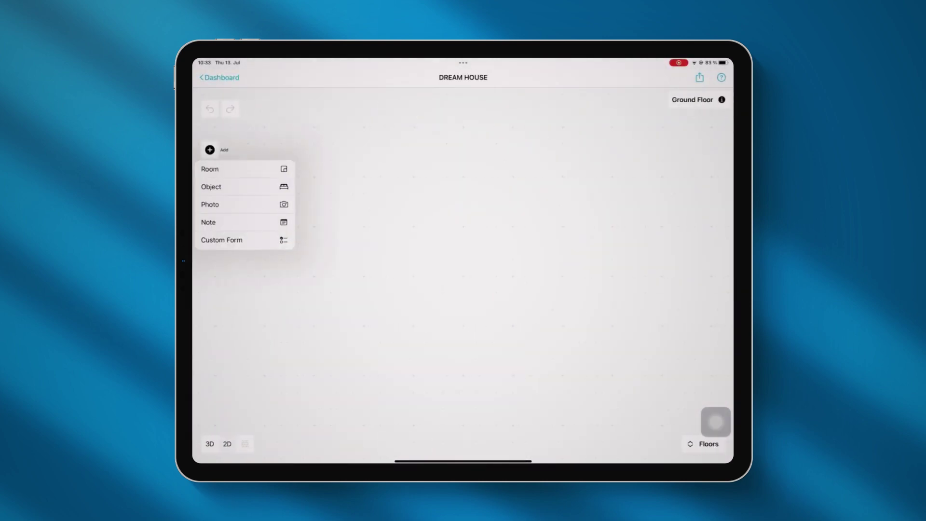
pyautogui.click(210, 169)
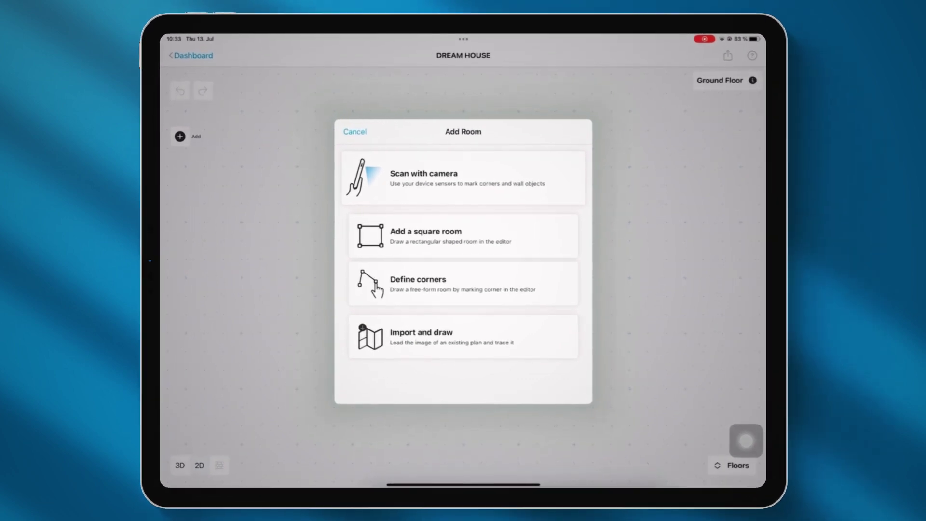
pyautogui.click(425, 231)
pyautogui.click(376, 204)
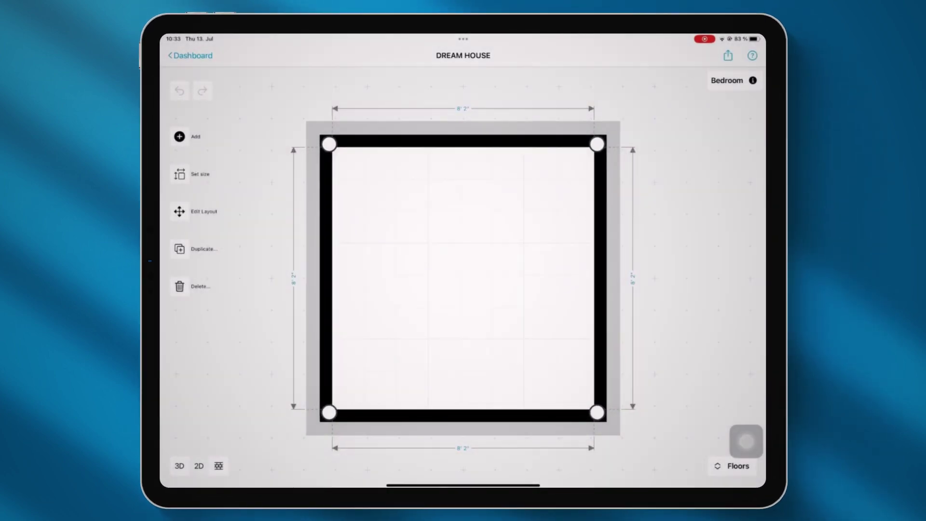
pyautogui.click(501, 289)
pyautogui.moveTo(501, 253); pyautogui.dragTo(589, 283)
pyautogui.moveTo(496, 335); pyautogui.dragTo(497, 374)
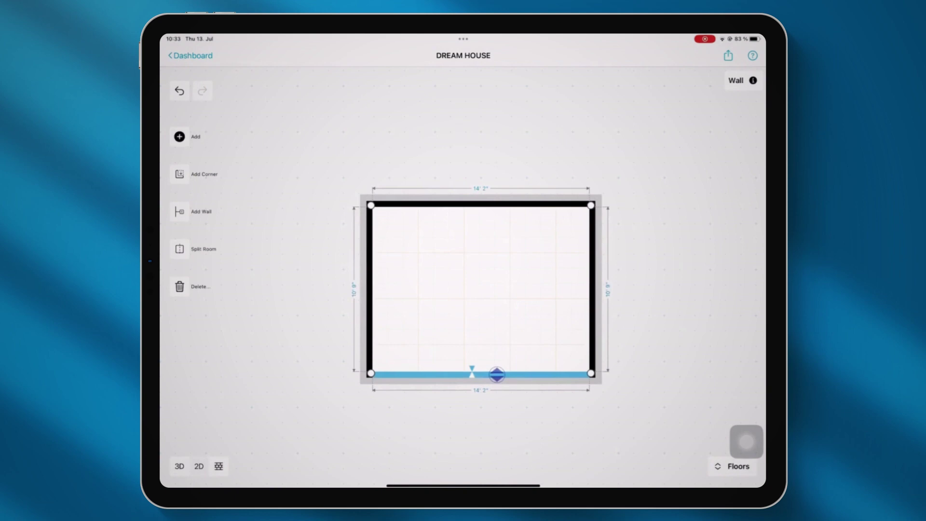
pyautogui.click(687, 326)
# Step: Add a Bathroom above the bedroom's left side and widen it to the right
pyautogui.click(180, 136)
pyautogui.click(180, 157)
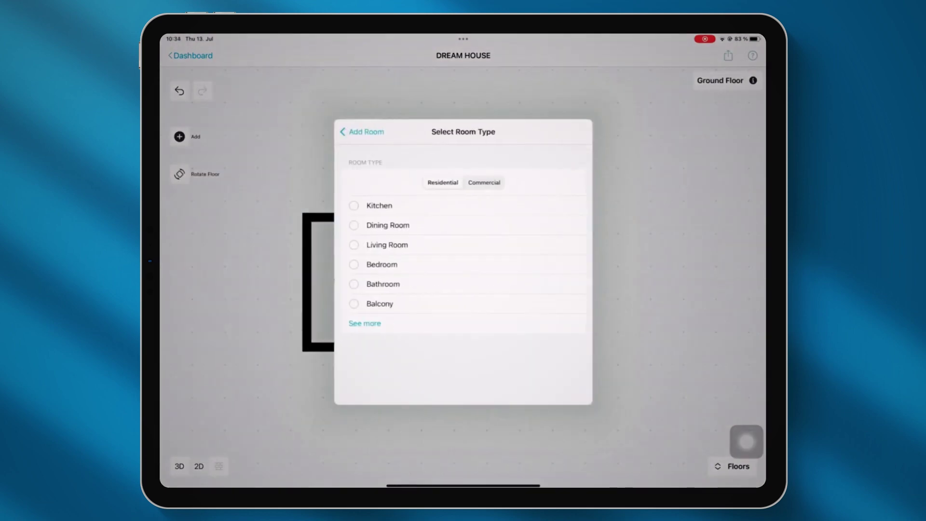
pyautogui.click(383, 283)
pyautogui.click(687, 326)
pyautogui.click(561, 280)
pyautogui.click(179, 212)
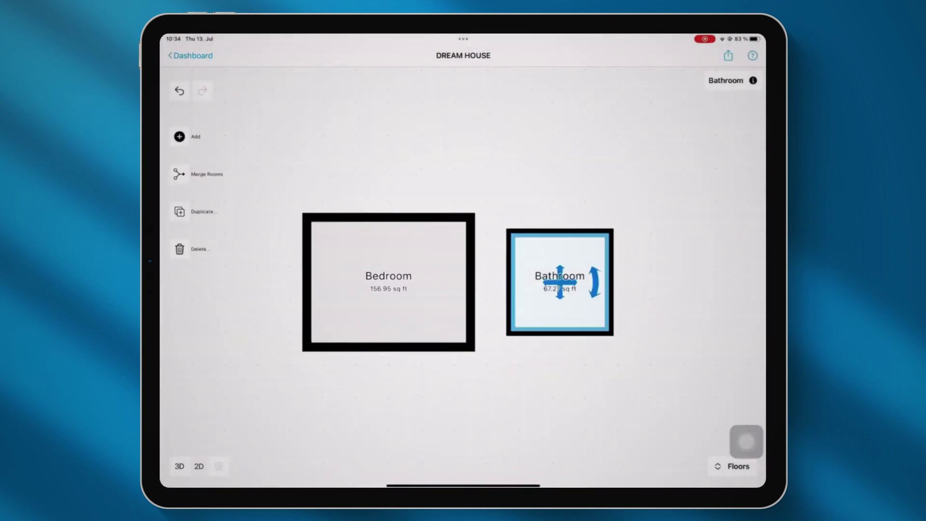
pyautogui.moveTo(561, 279); pyautogui.dragTo(356, 173)
pyautogui.moveTo(459, 189); pyautogui.dragTo(459, 213)
pyautogui.moveTo(637, 352); pyautogui.dragTo(658, 352)
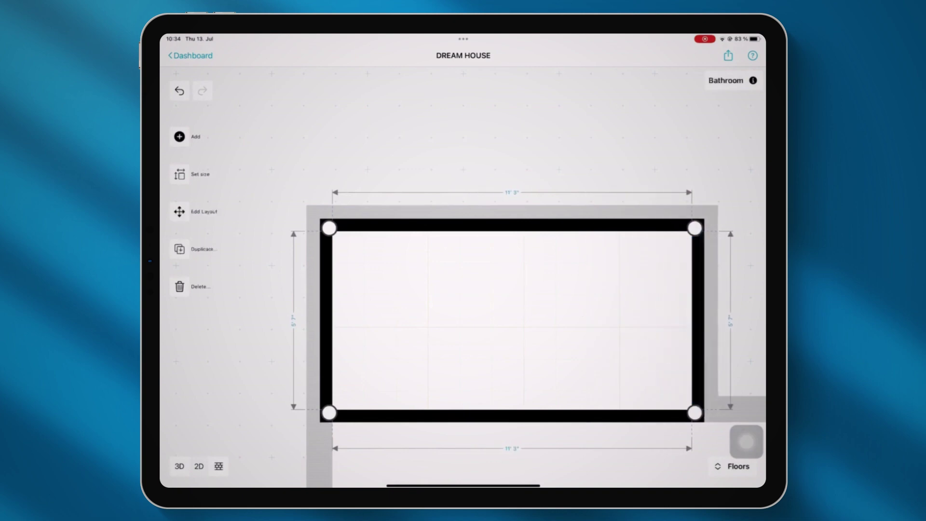
pyautogui.click(688, 325)
# Step: Add a Study room beside the bathroom
pyautogui.click(179, 137)
pyautogui.click(180, 157)
pyautogui.click(468, 279)
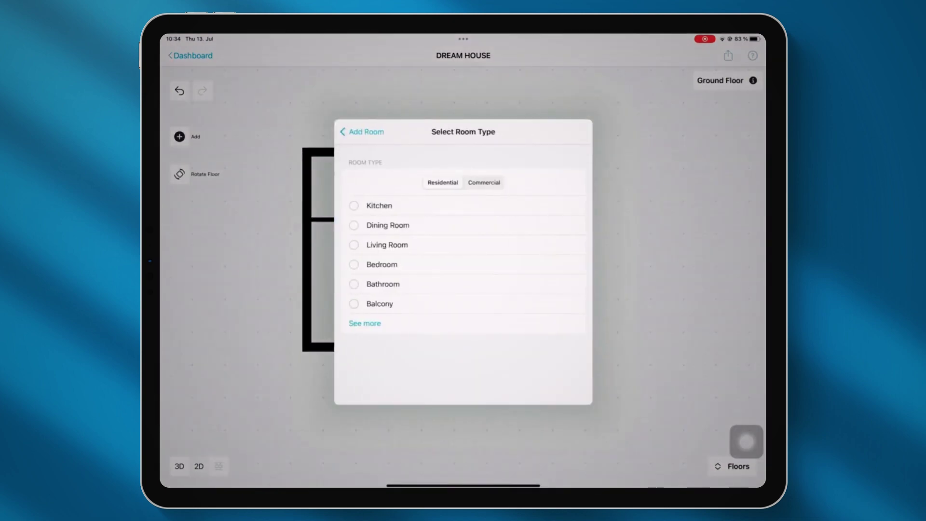
pyautogui.click(364, 323)
pyautogui.scroll(-3, 463, 275)
pyautogui.click(376, 255)
pyautogui.moveTo(560, 248); pyautogui.dragTo(483, 176)
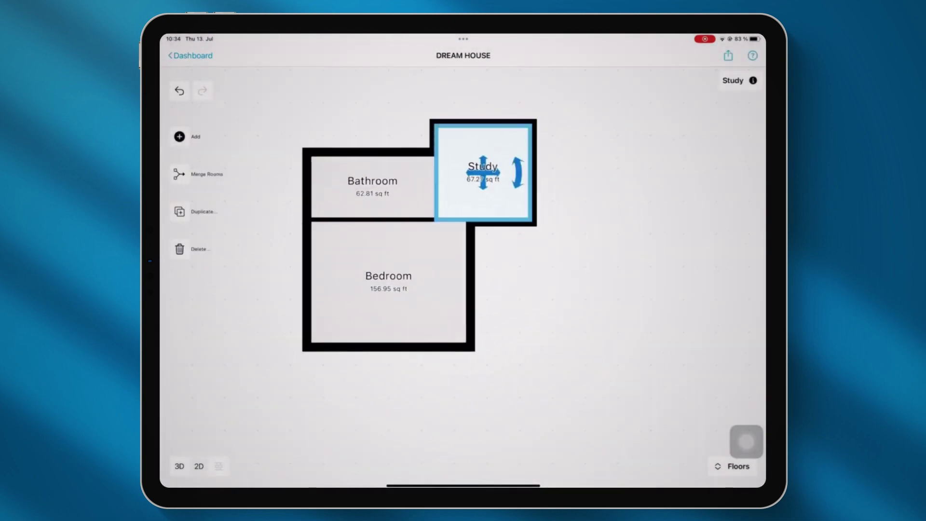
pyautogui.click(463, 174)
pyautogui.click(653, 330)
pyautogui.click(652, 326)
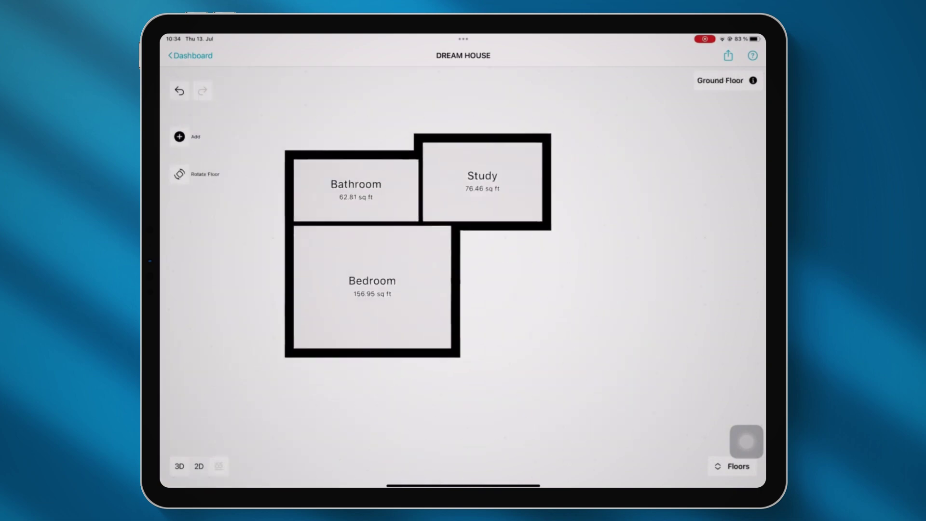
# Step: Add a Hall beside the bedroom and stretch it wider to the right
pyautogui.click(179, 137)
pyautogui.click(179, 158)
pyautogui.click(372, 323)
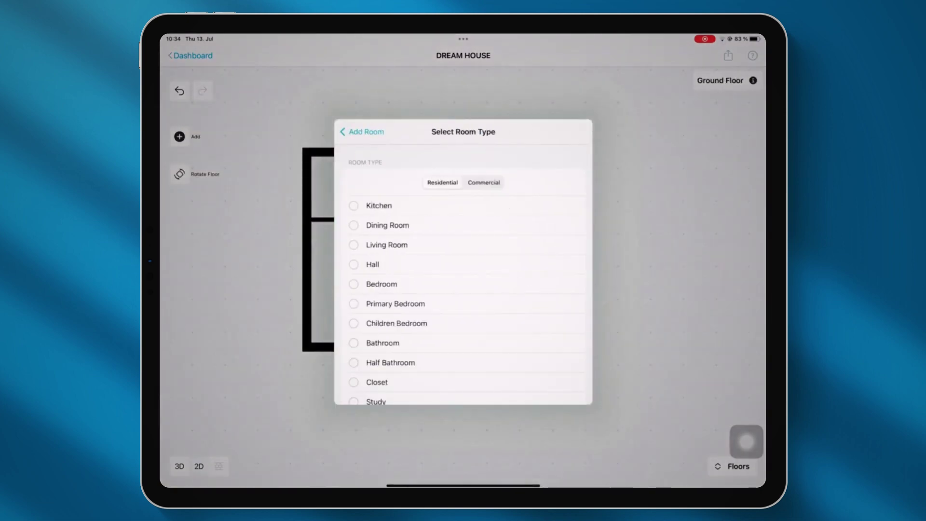
pyautogui.click(379, 263)
pyautogui.moveTo(649, 240)
pyautogui.mouseDown()
pyautogui.moveTo(517, 263)
pyautogui.moveTo(728, 311)
pyautogui.mouseUp()
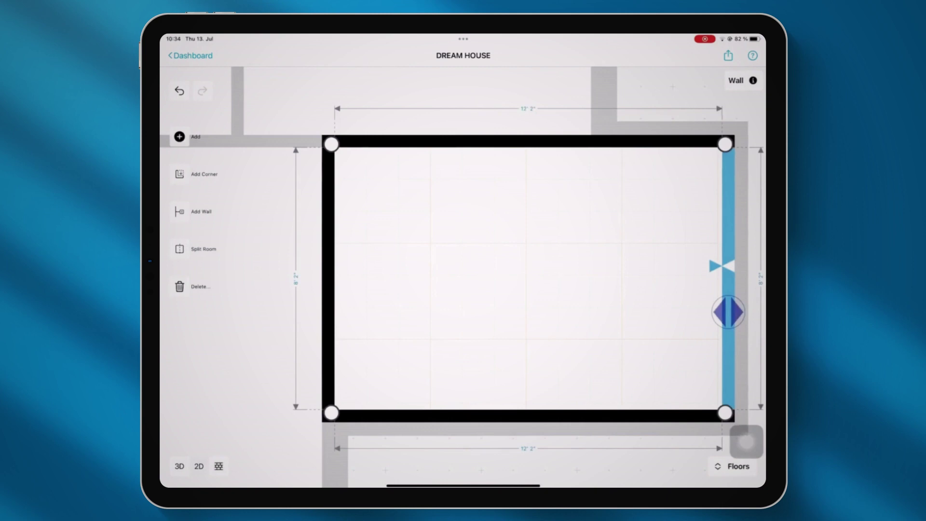
pyautogui.moveTo(463, 285); pyautogui.dragTo(463, 355)
pyautogui.moveTo(548, 263); pyautogui.dragTo(595, 263)
pyautogui.click(651, 405)
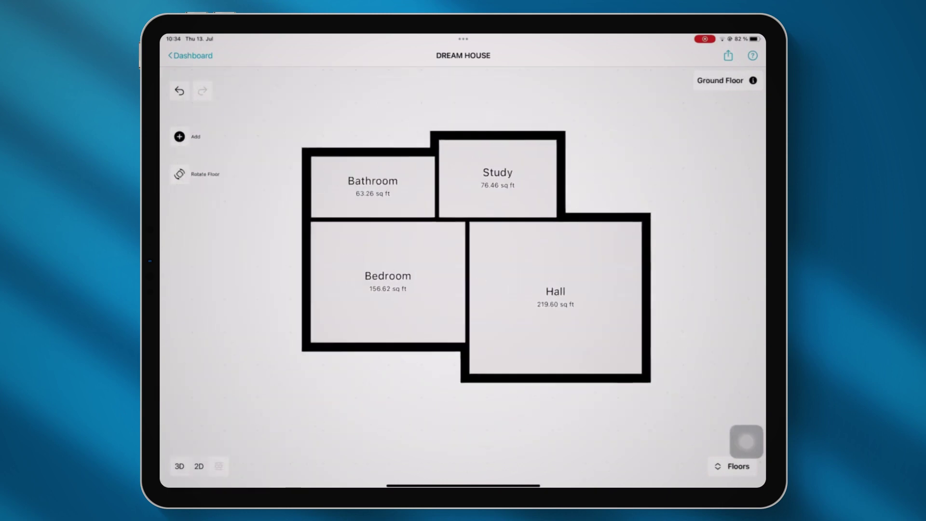
pyautogui.scroll(3, 463, 289)
# Step: Add a Kitchen against the Hall and widen it to the right
pyautogui.click(179, 136)
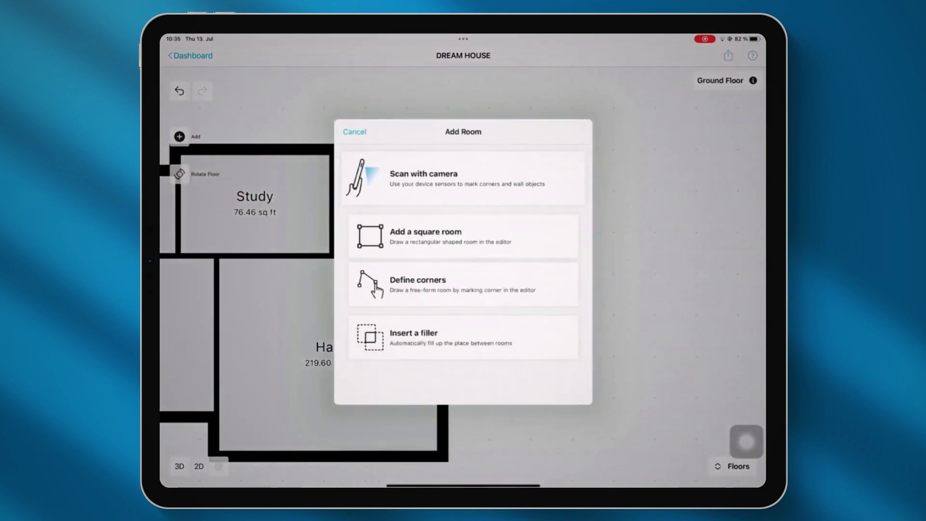
pyautogui.click(455, 233)
pyautogui.click(550, 297)
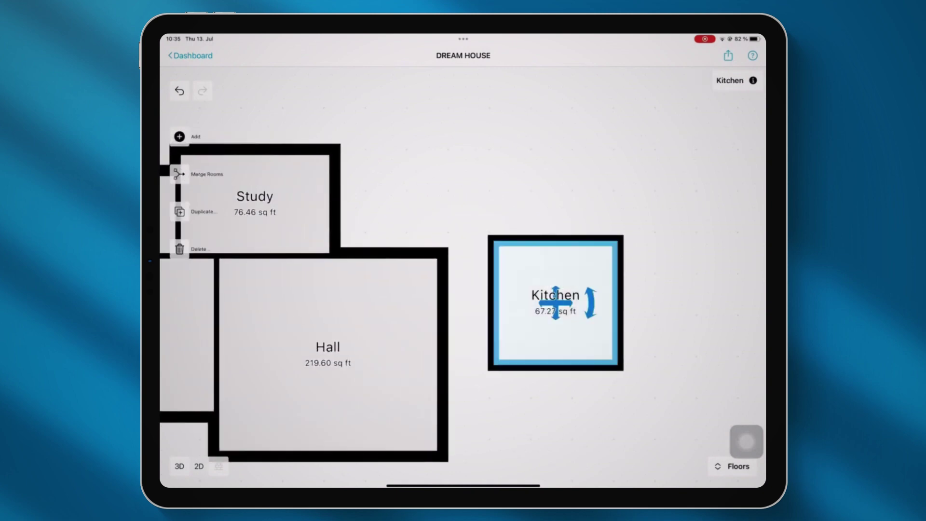
pyautogui.moveTo(558, 299); pyautogui.dragTo(527, 314)
pyautogui.click(528, 314)
pyautogui.click(427, 309)
pyautogui.moveTo(428, 308); pyautogui.dragTo(586, 274)
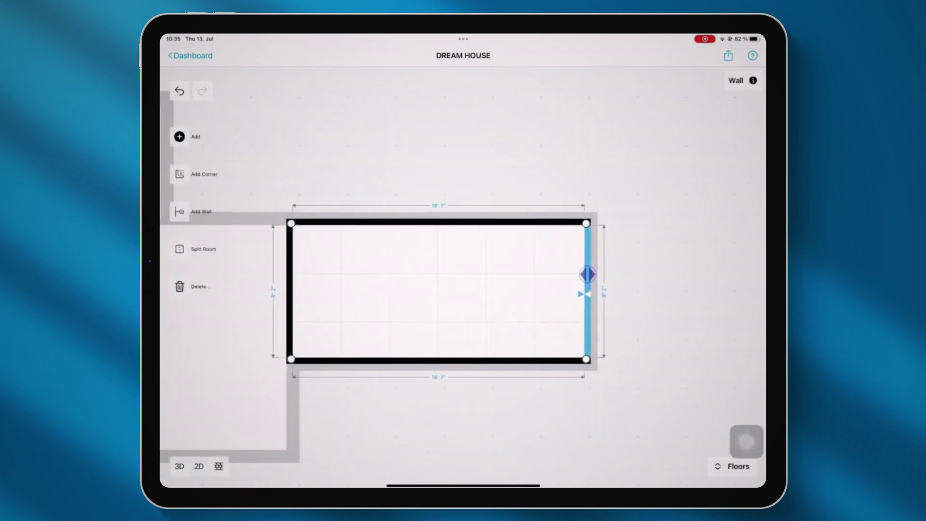
pyautogui.click(463, 434)
# Step: Add a Dining Room beside the Kitchen with its top wall stretched upward
pyautogui.click(463, 434)
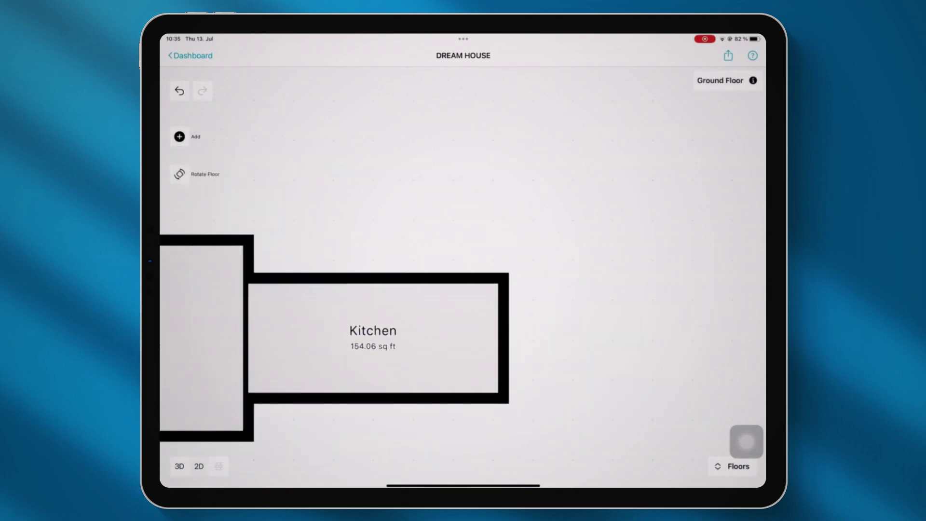
pyautogui.click(180, 136)
pyautogui.click(426, 268)
pyautogui.click(389, 368)
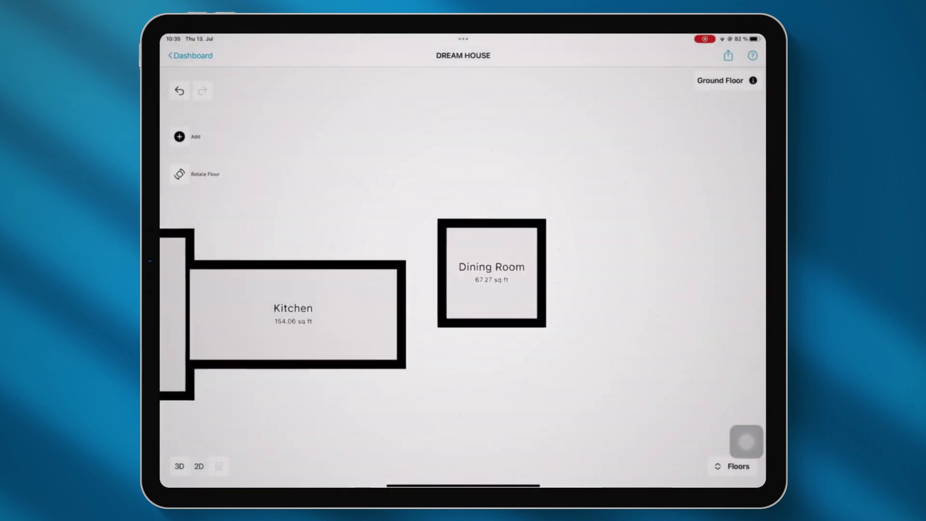
pyautogui.click(492, 272)
pyautogui.moveTo(610, 289); pyautogui.dragTo(572, 341)
pyautogui.click(572, 341)
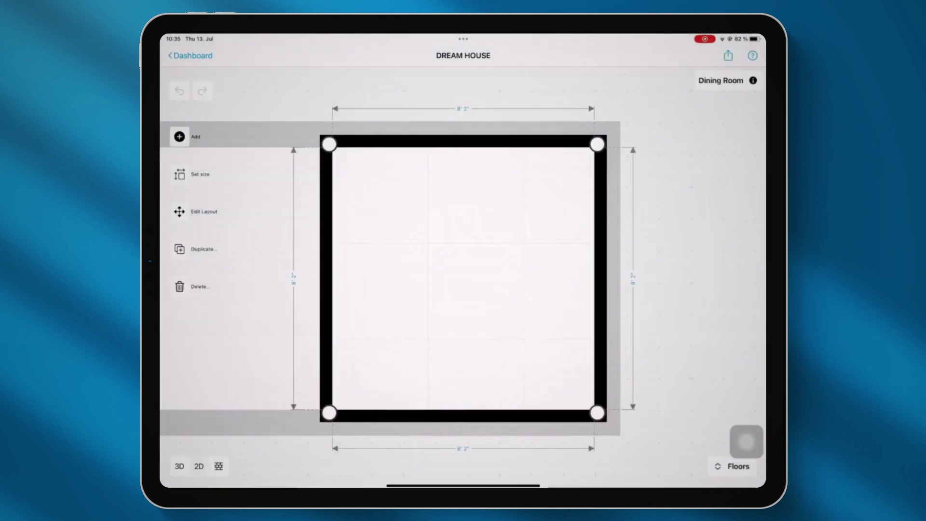
pyautogui.click(478, 141)
pyautogui.moveTo(477, 141); pyautogui.dragTo(477, 68)
pyautogui.click(464, 434)
# Step: Add a second Bedroom above the Dining Room
pyautogui.click(179, 137)
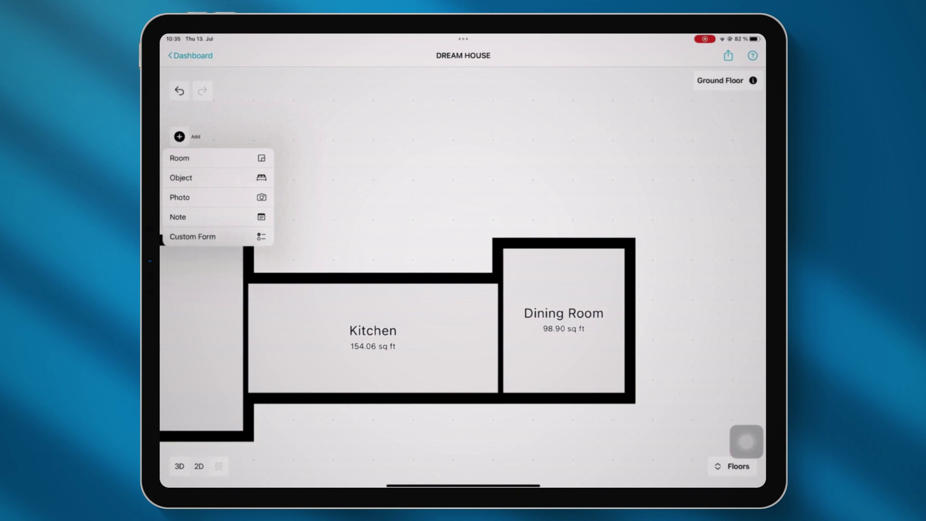
pyautogui.click(195, 155)
pyautogui.click(425, 231)
pyautogui.click(382, 263)
pyautogui.click(466, 331)
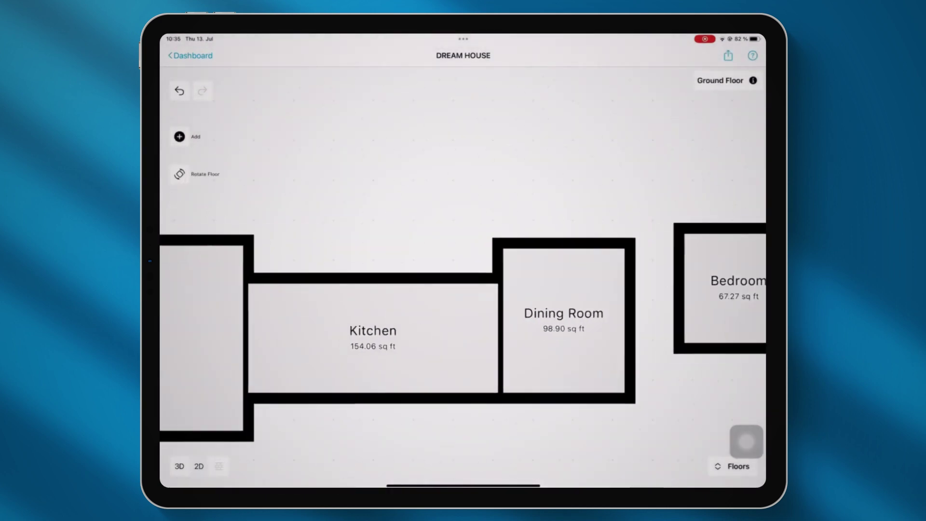
pyautogui.moveTo(720, 265); pyautogui.dragTo(565, 184)
pyautogui.moveTo(434, 217); pyautogui.dragTo(620, 294)
pyautogui.click(738, 262)
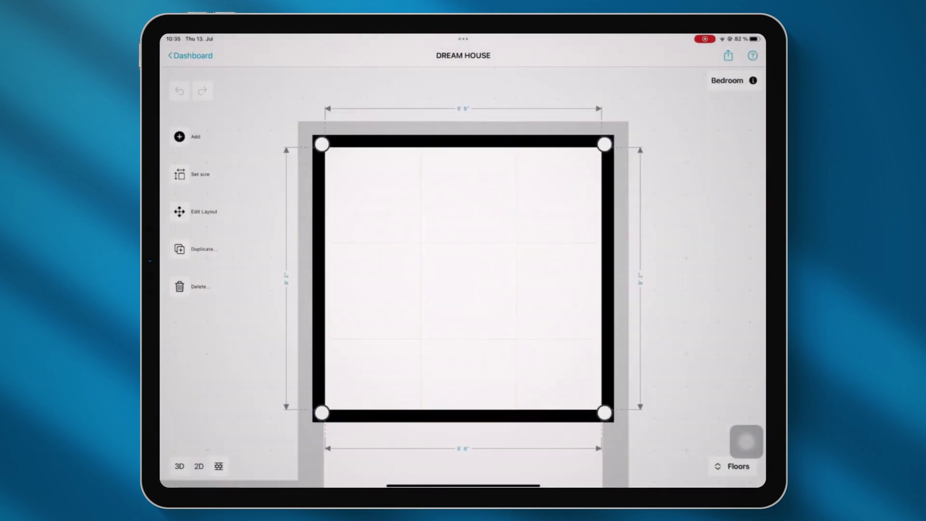
# Step: Add a second Bathroom beside the new Bedroom
pyautogui.click(179, 136)
pyautogui.click(179, 157)
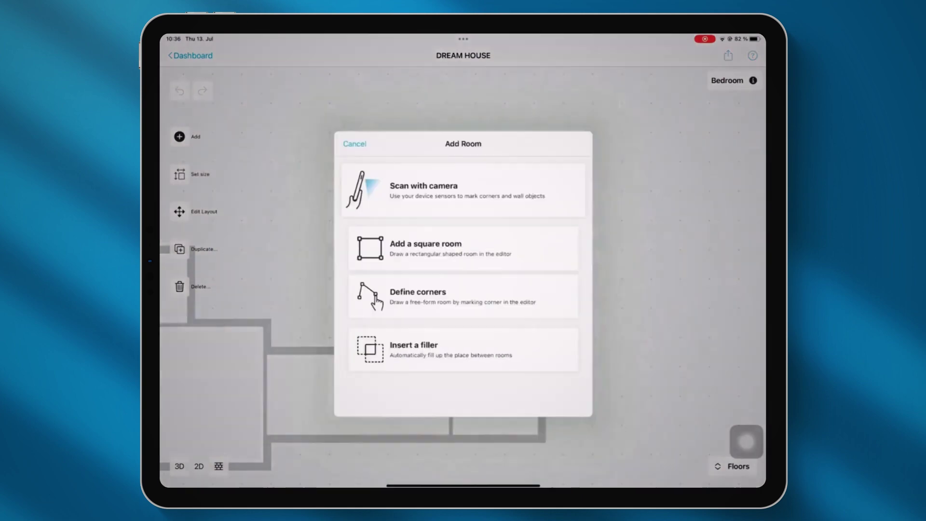
pyautogui.click(425, 243)
pyautogui.click(384, 283)
pyautogui.click(695, 217)
pyautogui.moveTo(621, 353); pyautogui.dragTo(413, 279)
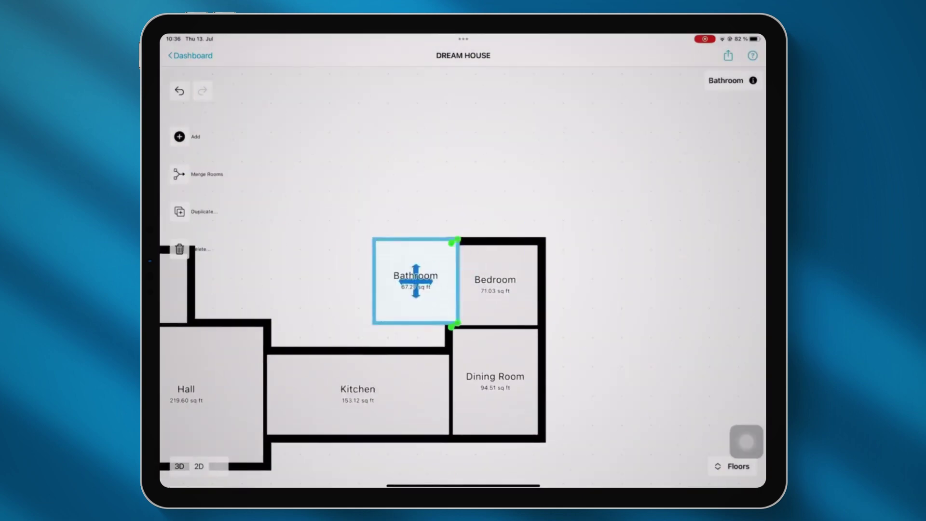
pyautogui.click(413, 279)
pyautogui.click(325, 234)
pyautogui.click(532, 344)
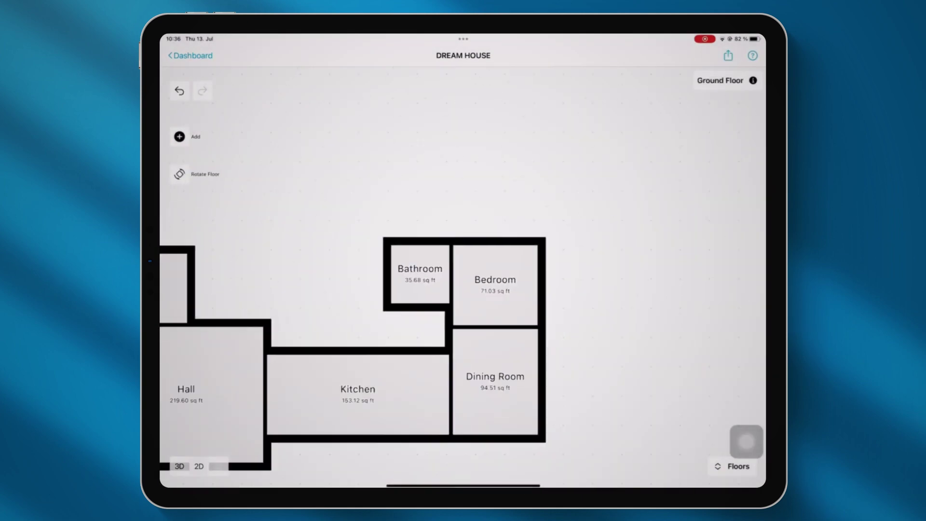
pyautogui.click(180, 137)
# Step: Add an L-shaped Living Room beside the Bathroom, pushing its left and bottom walls outward
pyautogui.click(177, 155)
pyautogui.click(463, 236)
pyautogui.click(387, 300)
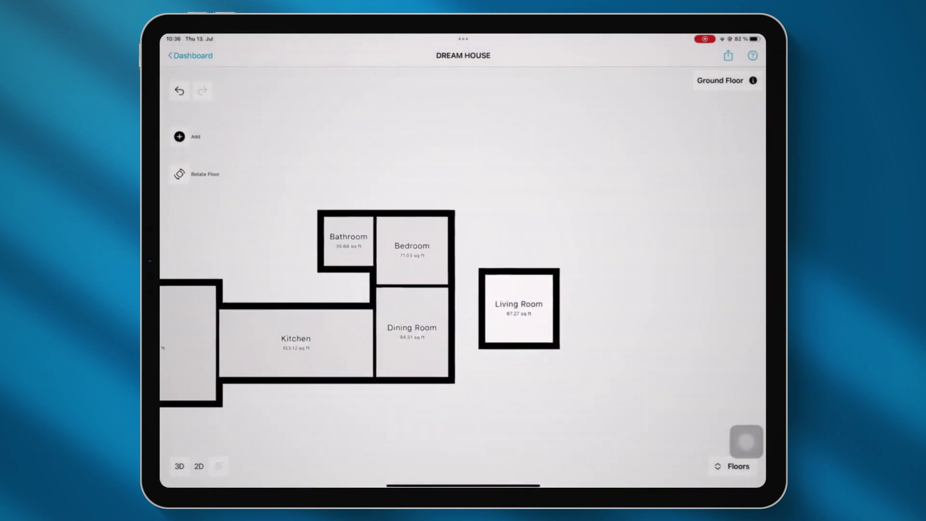
pyautogui.moveTo(612, 352); pyautogui.dragTo(341, 275)
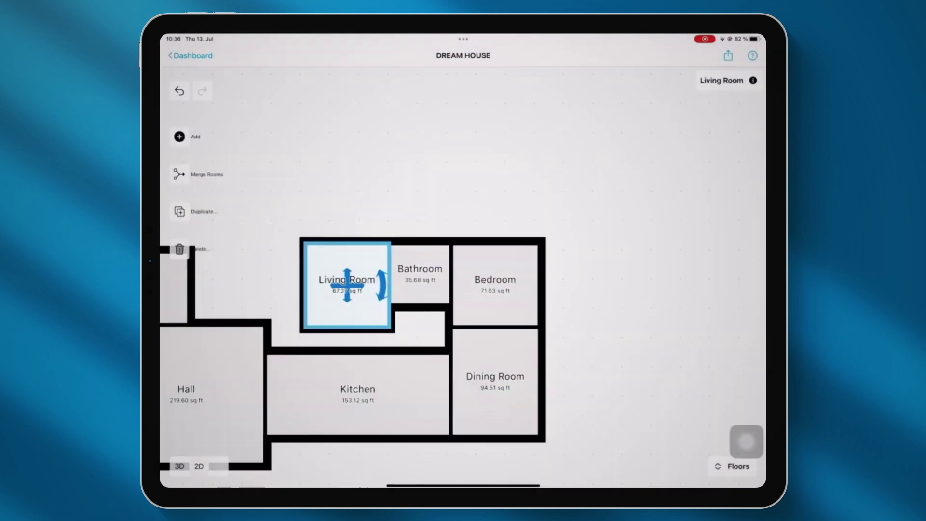
pyautogui.click(341, 275)
pyautogui.click(337, 275)
pyautogui.moveTo(337, 263); pyautogui.dragTo(334, 263)
pyautogui.click(413, 331)
pyautogui.moveTo(412, 330)
pyautogui.mouseDown()
pyautogui.moveTo(413, 351)
pyautogui.moveTo(428, 364)
pyautogui.mouseUp()
pyautogui.moveTo(497, 294); pyautogui.dragTo(559, 334)
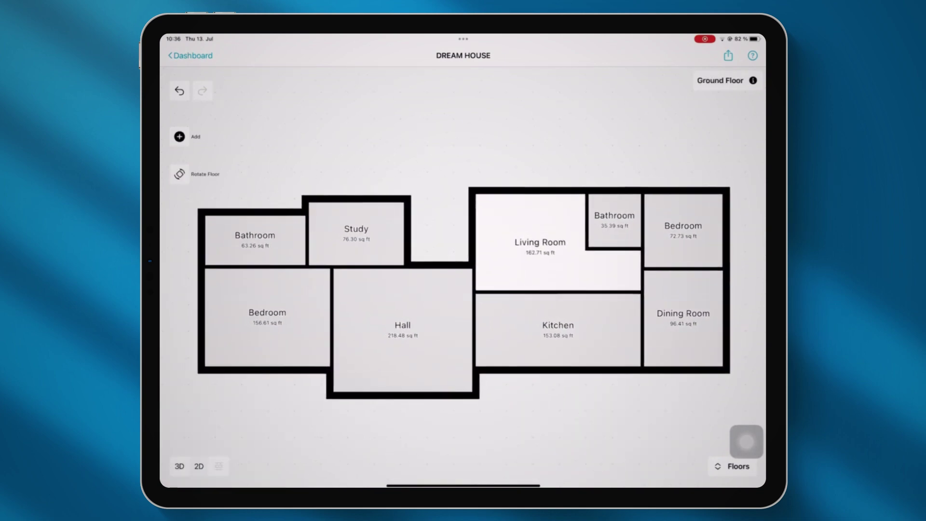
# Step: Edit the ceiling height, then add three fixed windows with adjusted height to the Hall
pyautogui.click(753, 81)
pyautogui.click(680, 221)
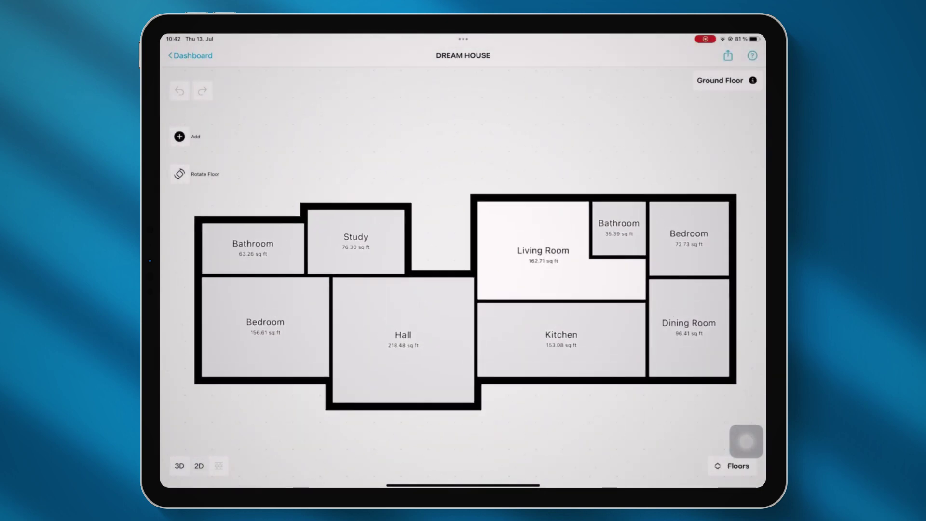
pyautogui.click(403, 334)
pyautogui.click(180, 136)
pyautogui.click(181, 177)
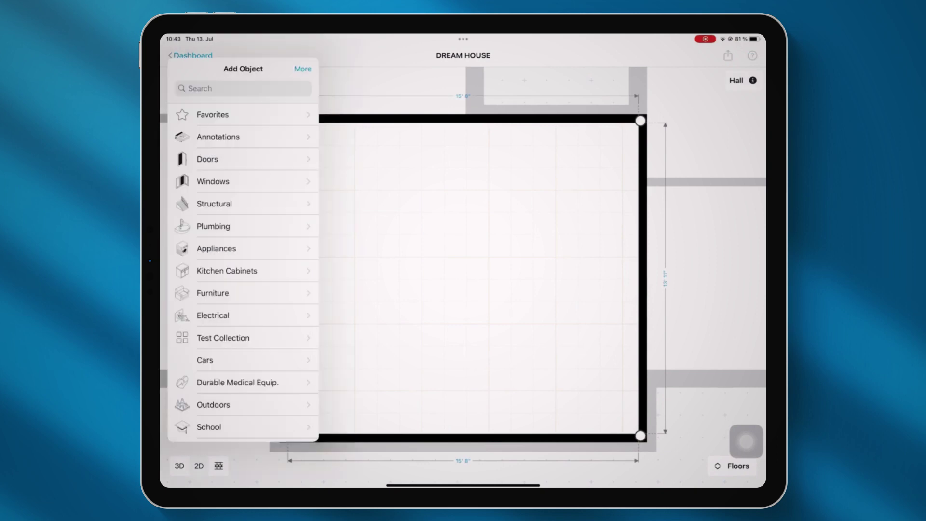
pyautogui.click(213, 181)
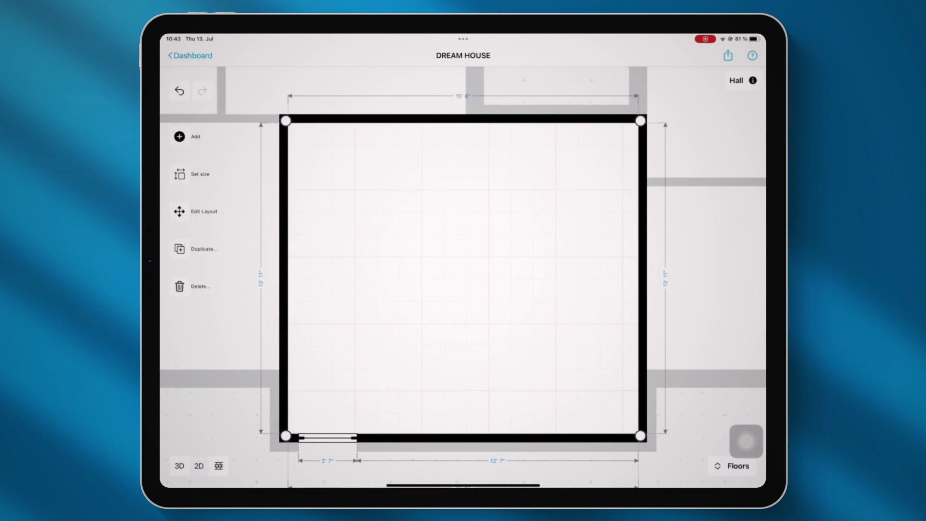
pyautogui.click(752, 80)
pyautogui.click(744, 155)
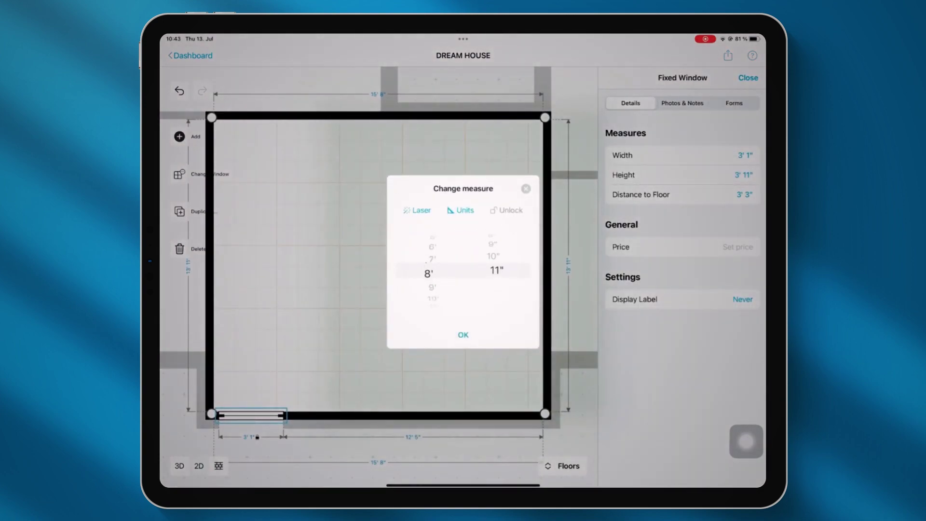
pyautogui.click(463, 335)
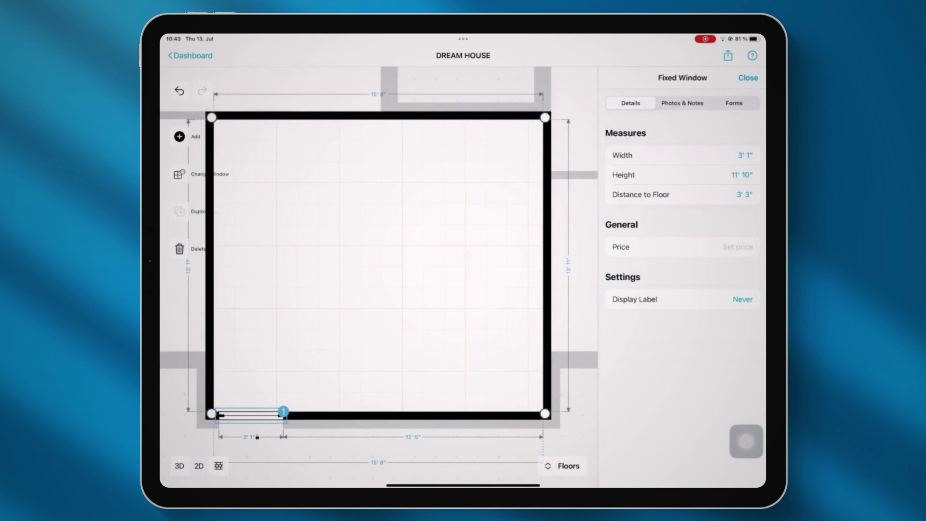
pyautogui.click(179, 211)
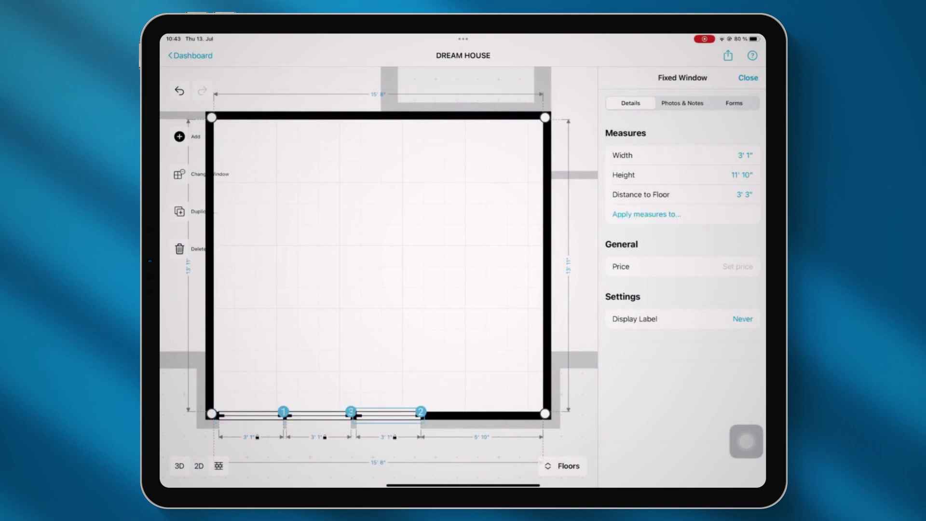
# Step: Add a hinged door with adjusted height to the Hall's bottom wall
pyautogui.click(179, 137)
pyautogui.click(186, 176)
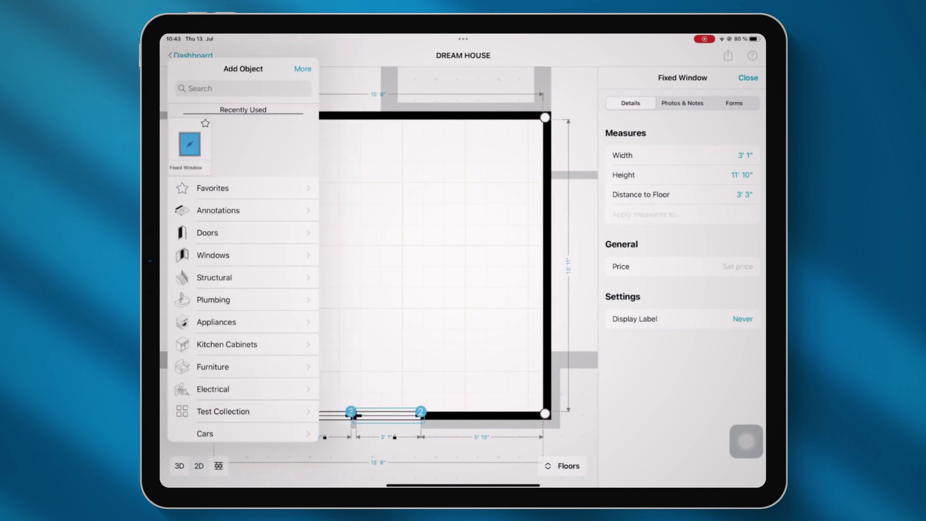
pyautogui.click(217, 232)
pyautogui.click(293, 111)
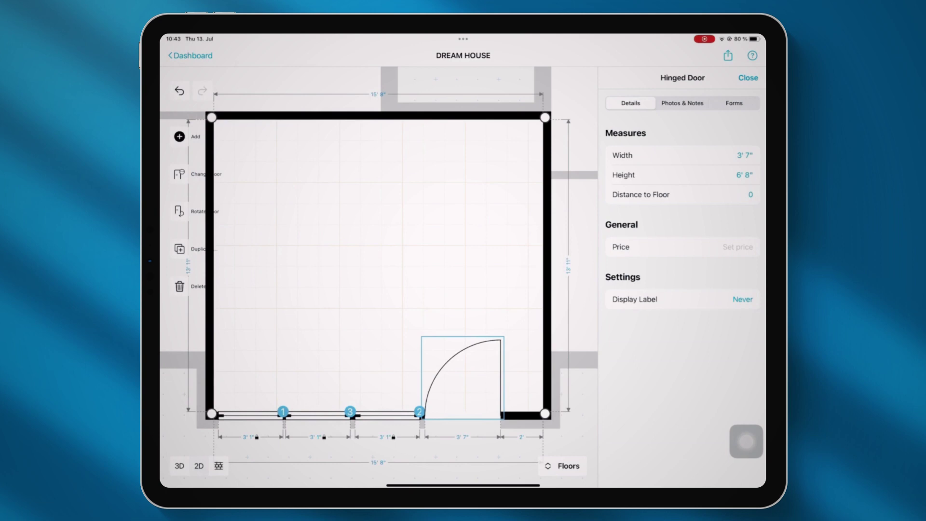
pyautogui.click(682, 174)
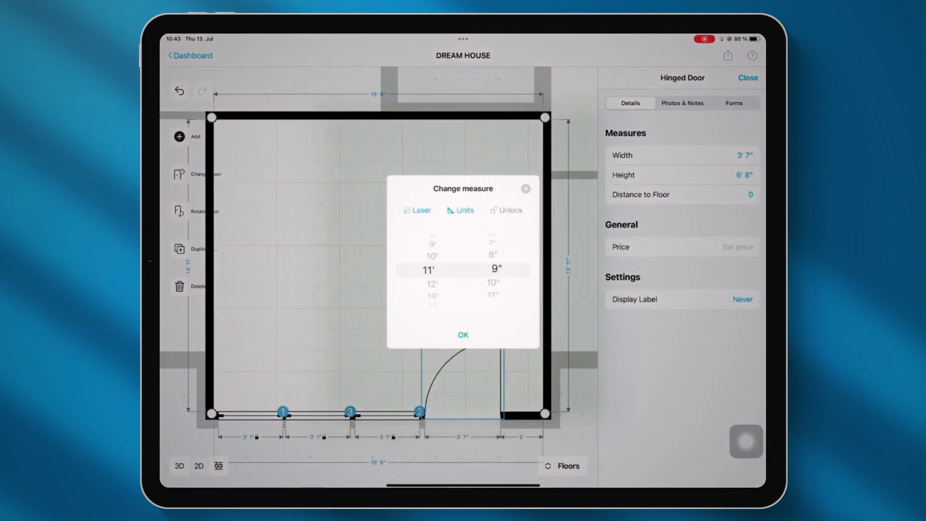
pyautogui.click(463, 335)
pyautogui.click(377, 260)
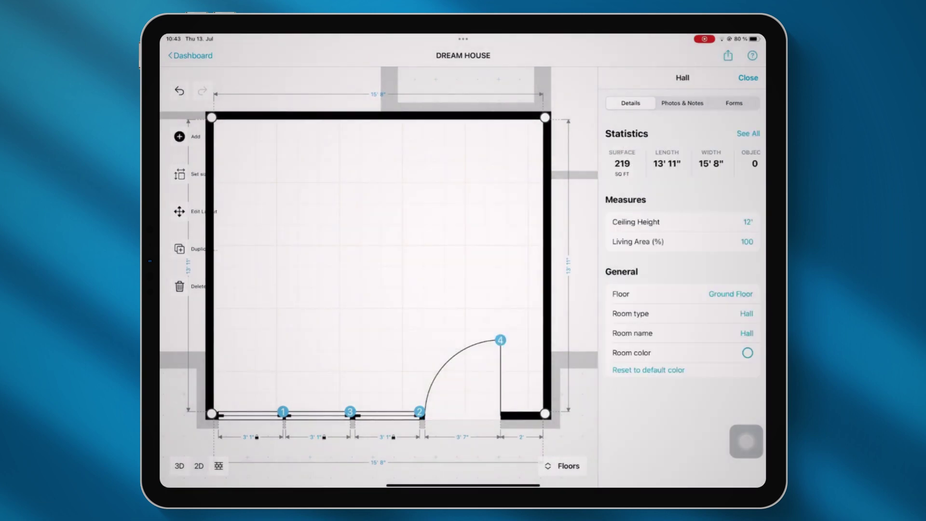
pyautogui.click(748, 78)
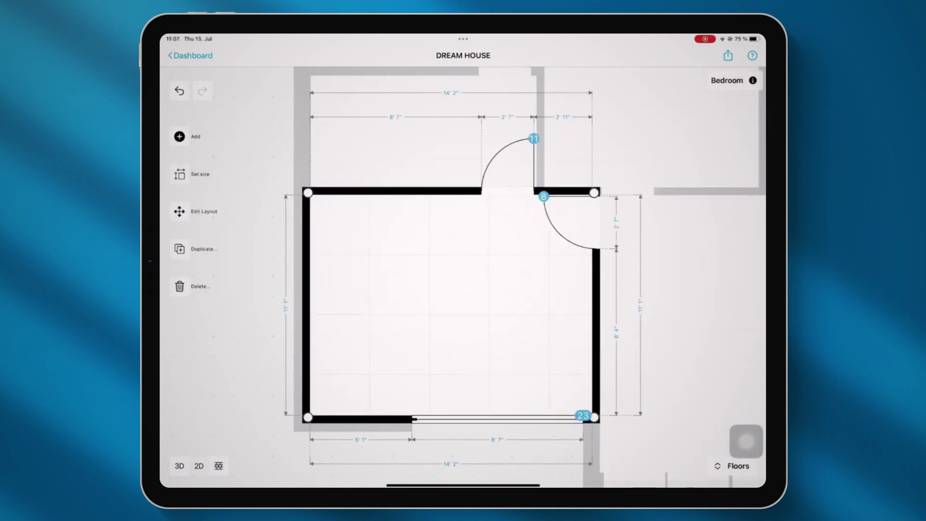
# Step: Add a queen size bed near the left wall and a side table to the Bedroom
pyautogui.click(179, 136)
pyautogui.click(182, 178)
pyautogui.click(193, 145)
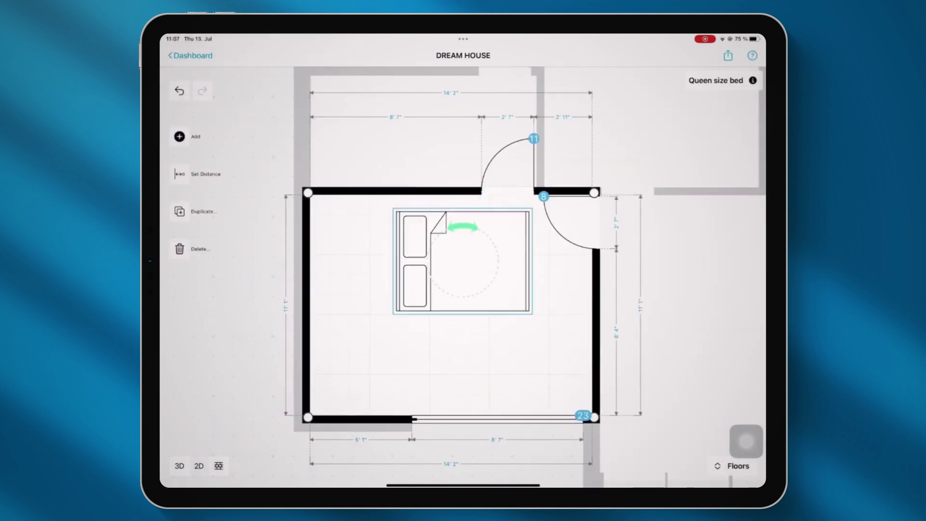
pyautogui.moveTo(463, 262); pyautogui.dragTo(384, 302)
pyautogui.click(179, 136)
pyautogui.click(181, 178)
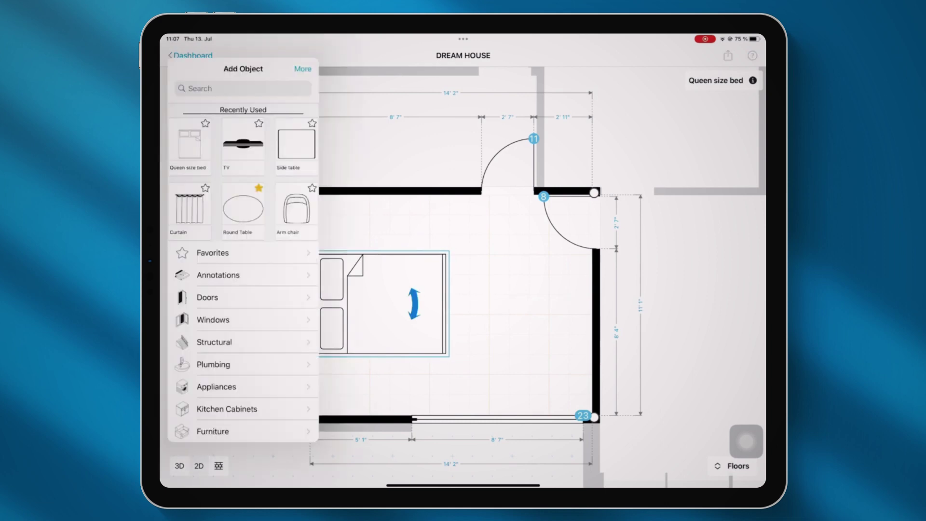
pyautogui.click(296, 145)
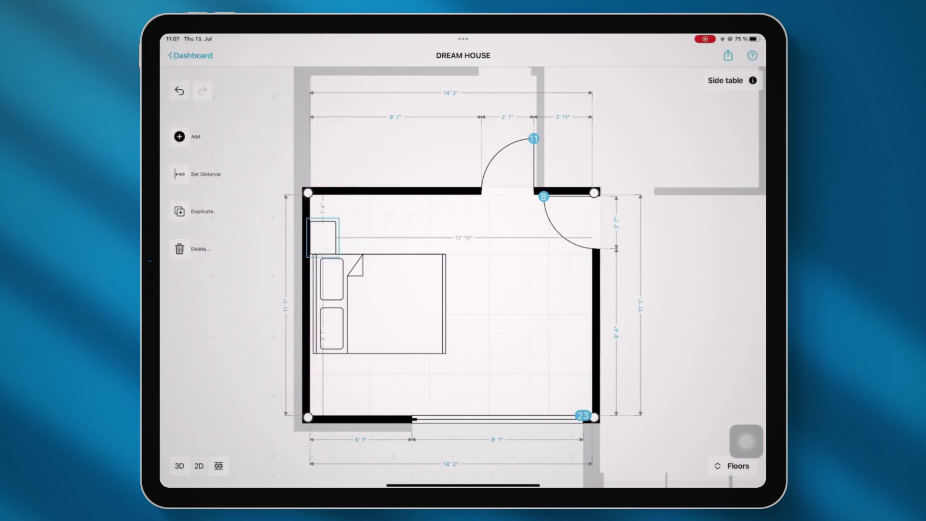
pyautogui.click(752, 80)
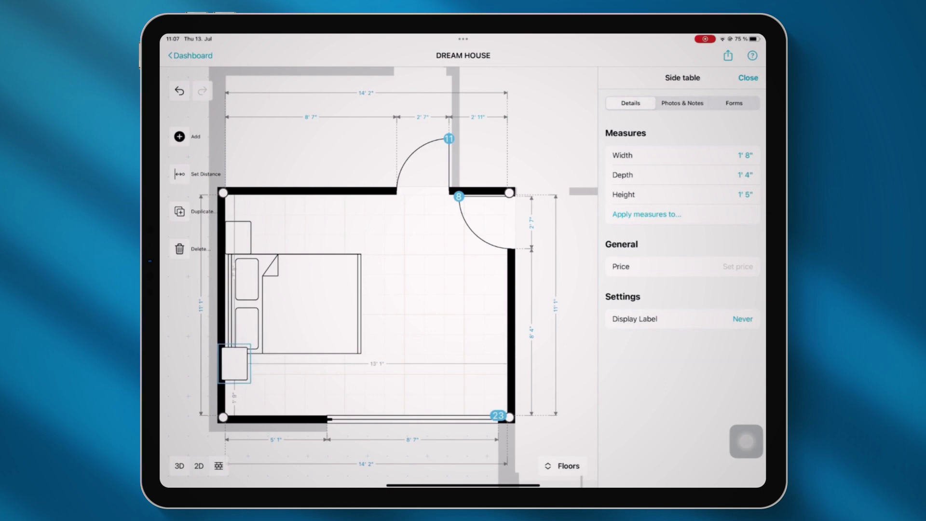
# Step: Add an arm chair and a round table to the Bedroom
pyautogui.click(179, 136)
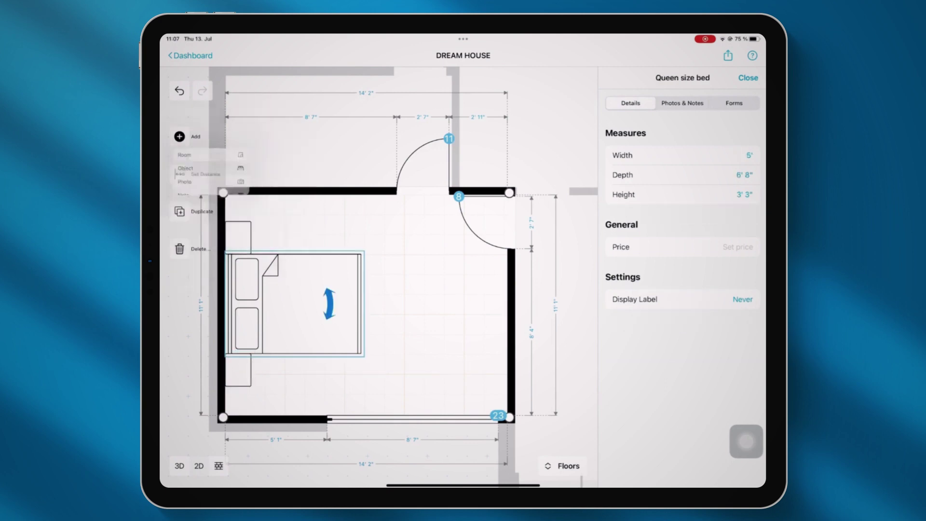
pyautogui.click(182, 178)
pyautogui.click(244, 145)
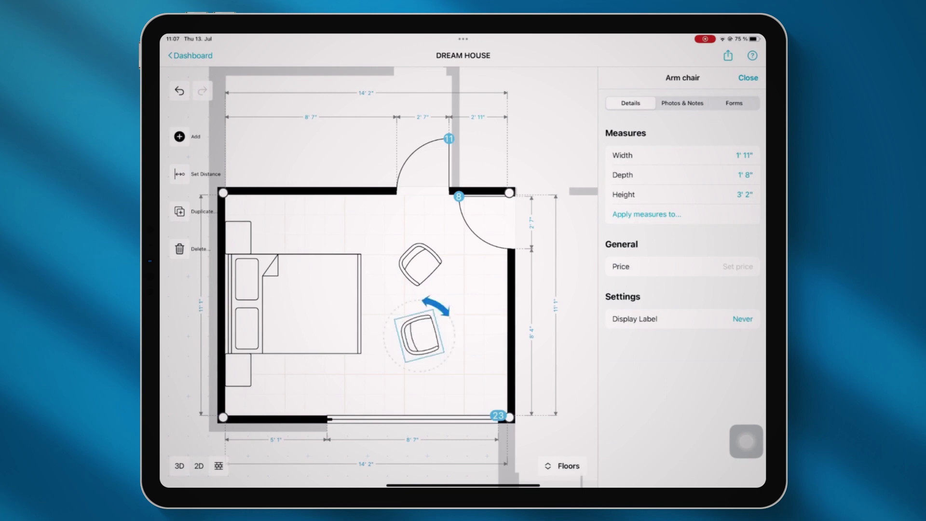
pyautogui.click(180, 136)
pyautogui.click(182, 177)
pyautogui.click(242, 208)
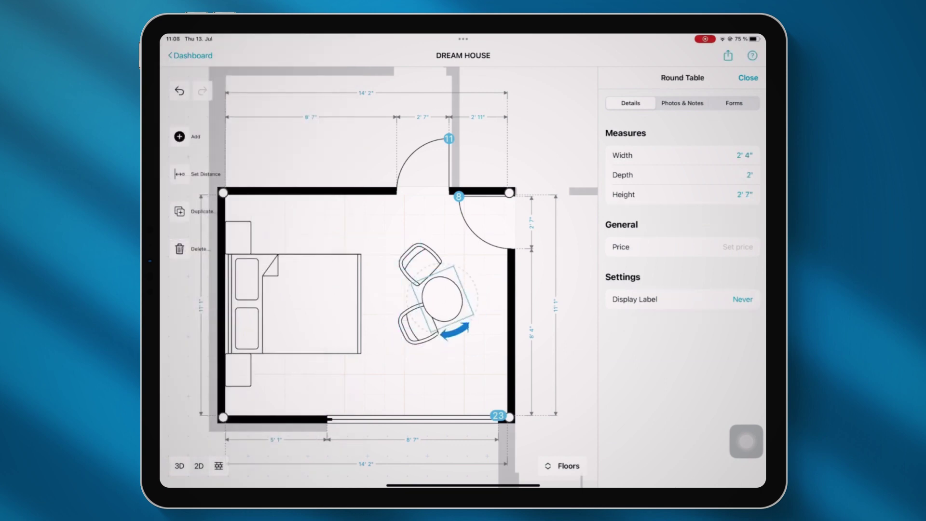
# Step: Place a TV against the right wall and set its distance from the wall
pyautogui.click(179, 136)
pyautogui.click(181, 235)
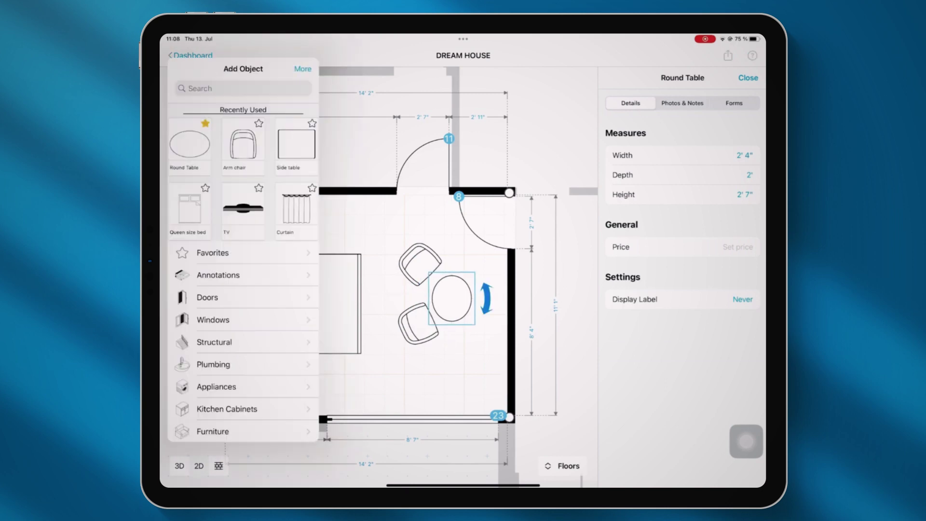
pyautogui.click(241, 210)
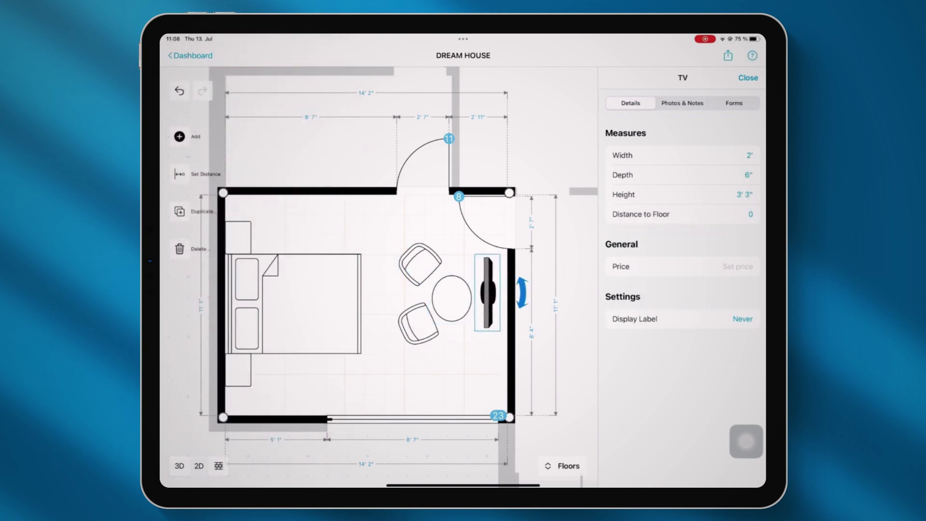
pyautogui.moveTo(488, 293); pyautogui.dragTo(500, 304)
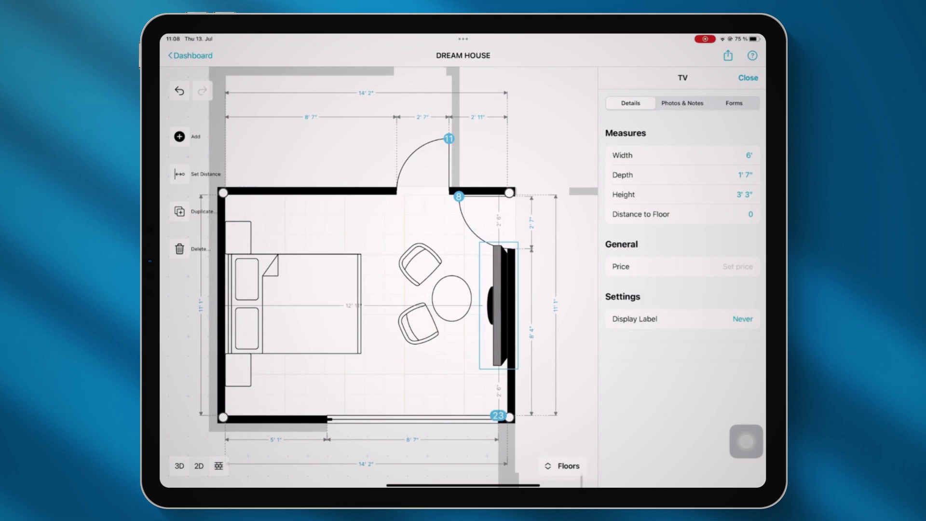
pyautogui.click(532, 224)
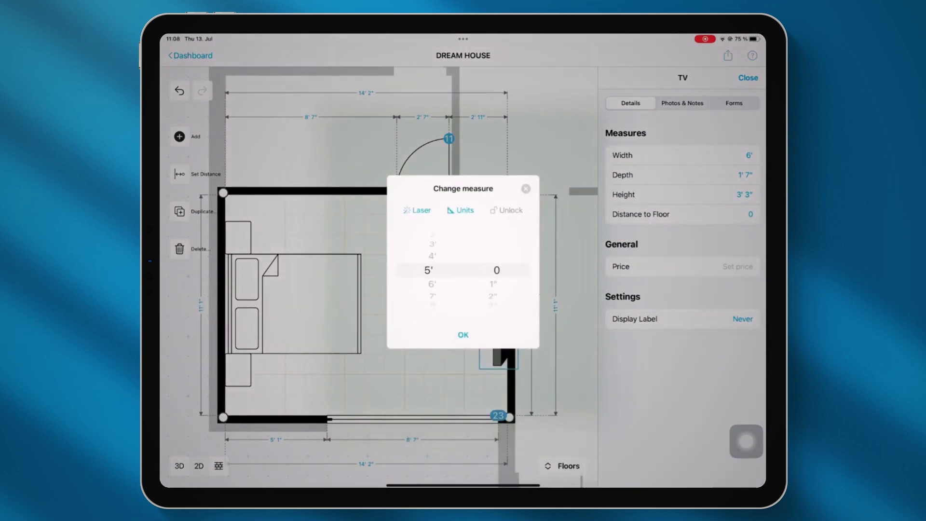
pyautogui.click(463, 334)
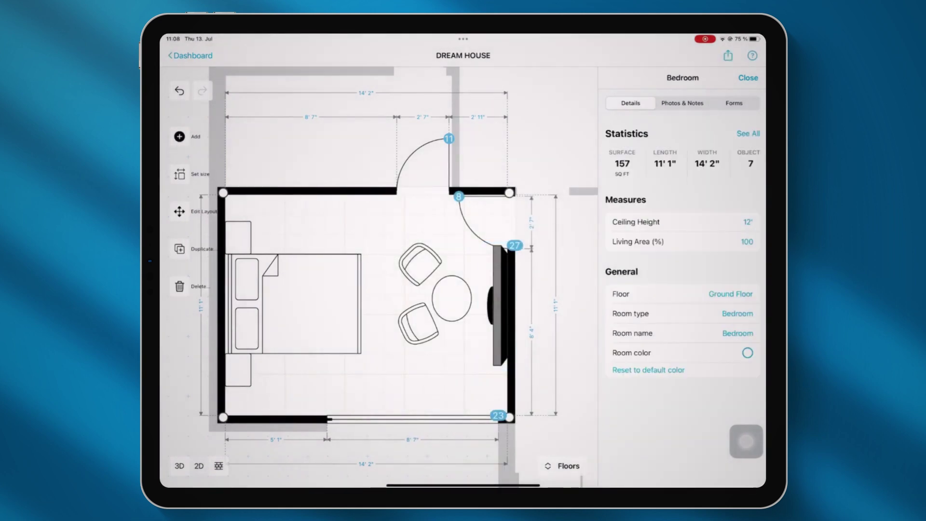
# Step: Place an oval bathtub against the bathroom's left wall
pyautogui.click(180, 136)
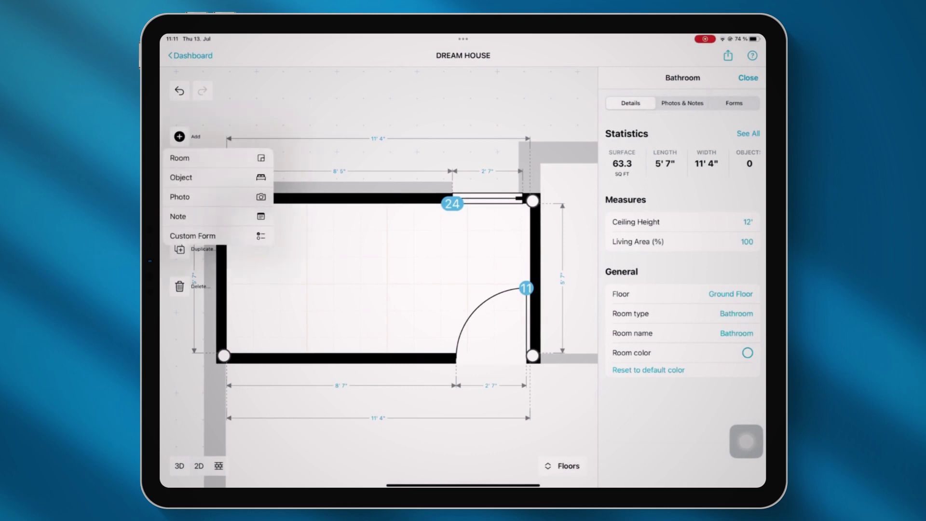
pyautogui.click(186, 237)
pyautogui.click(296, 210)
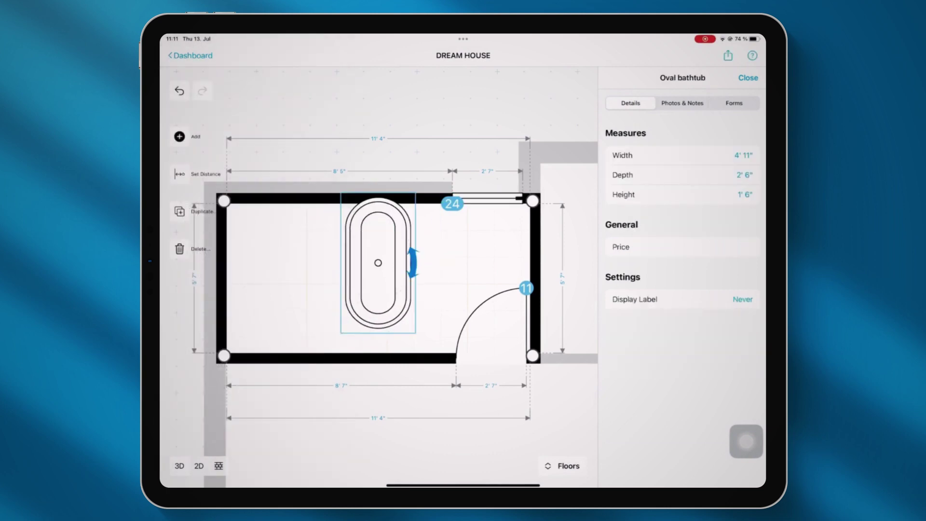
pyautogui.moveTo(377, 263); pyautogui.dragTo(263, 276)
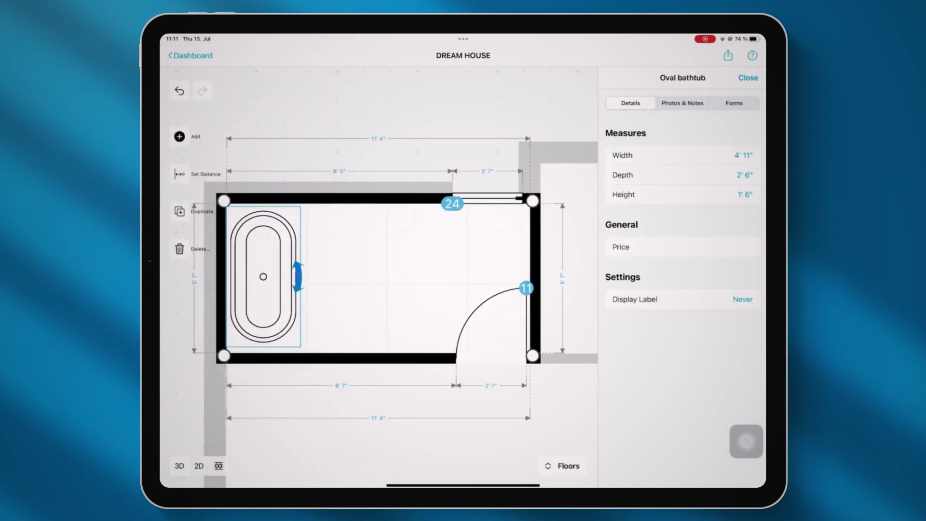
pyautogui.click(377, 275)
# Step: Add a rectangular shower against the left wall, plus a toilet
pyautogui.click(180, 136)
pyautogui.click(181, 176)
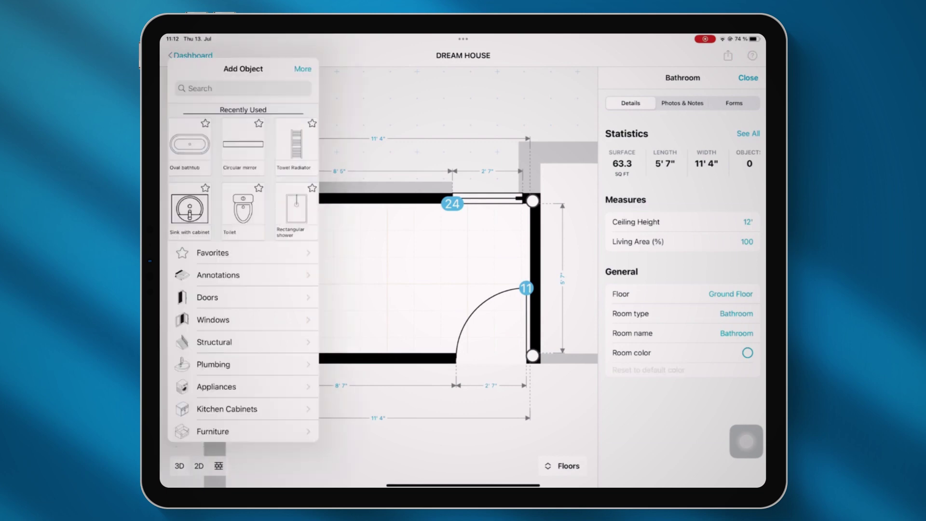
pyautogui.click(295, 211)
pyautogui.moveTo(377, 264)
pyautogui.mouseDown()
pyautogui.moveTo(276, 268)
pyautogui.moveTo(275, 277)
pyautogui.mouseUp()
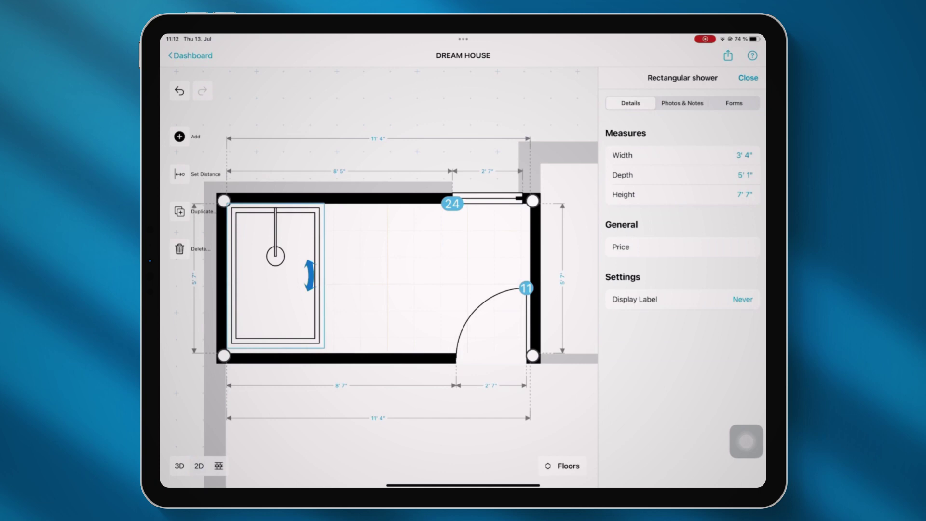
pyautogui.click(179, 136)
pyautogui.click(181, 176)
pyautogui.click(296, 208)
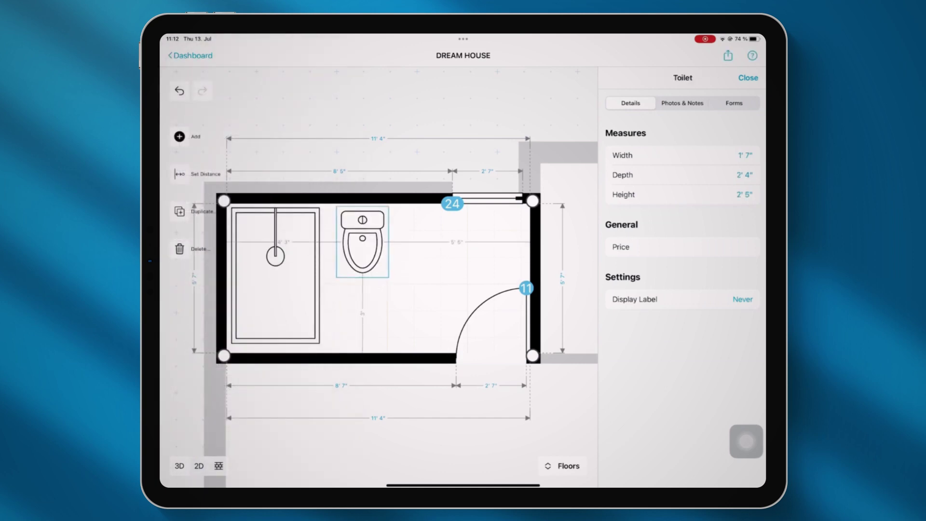
# Step: Add a sink with cabinet, a circular mirror above it, and a towel radiator
pyautogui.click(180, 137)
pyautogui.click(182, 178)
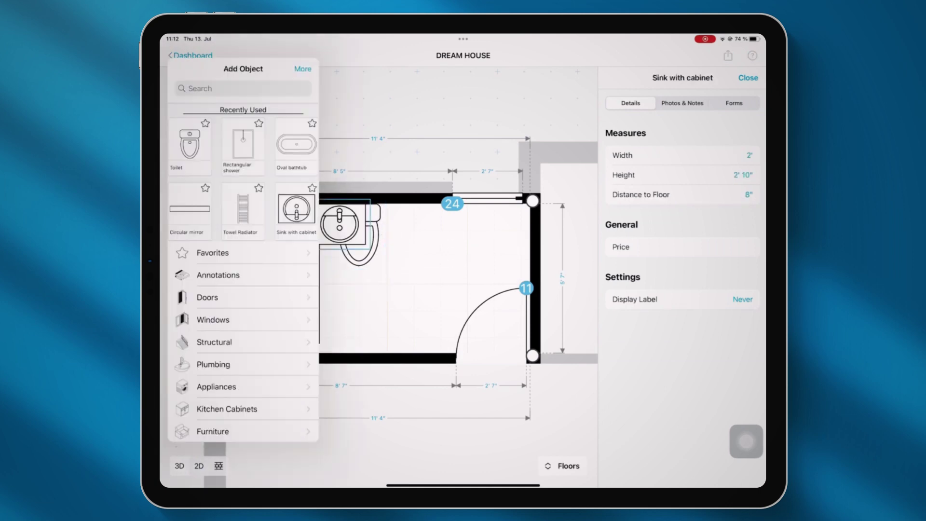
pyautogui.click(179, 136)
pyautogui.click(182, 178)
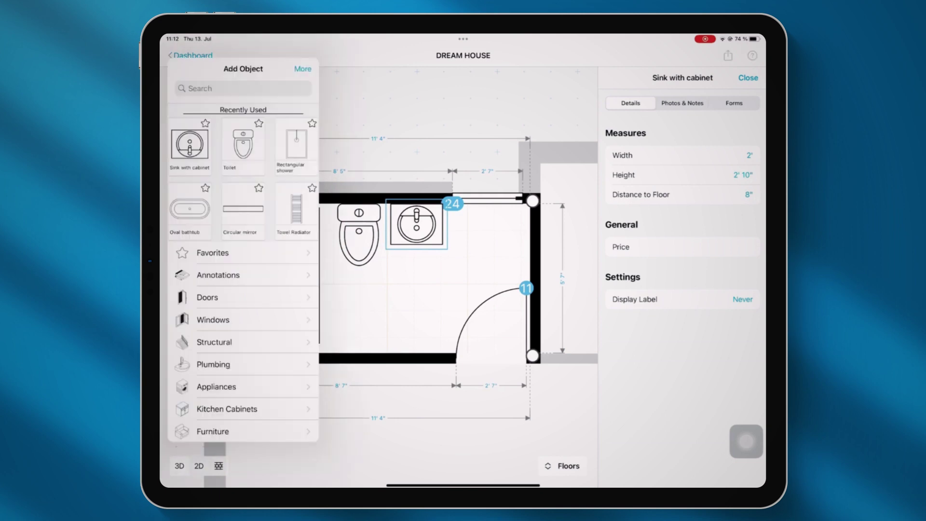
pyautogui.click(186, 145)
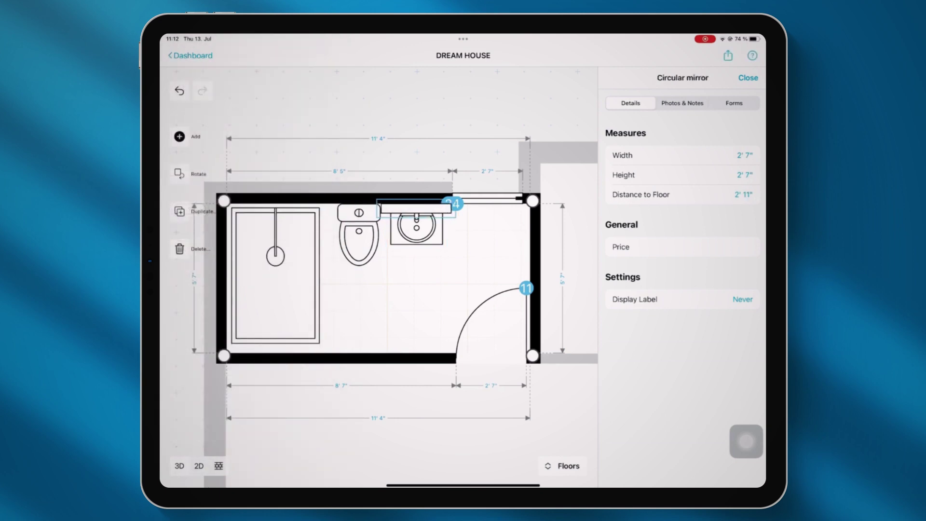
pyautogui.click(179, 136)
pyautogui.click(181, 178)
pyautogui.click(243, 144)
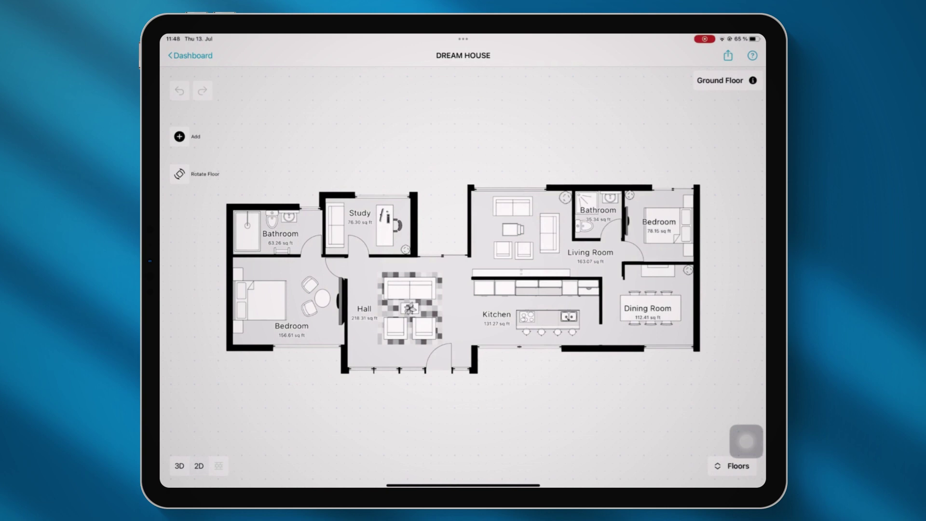
# Step: Place a swimming pool above the house with a lounge chair beside it
pyautogui.click(180, 136)
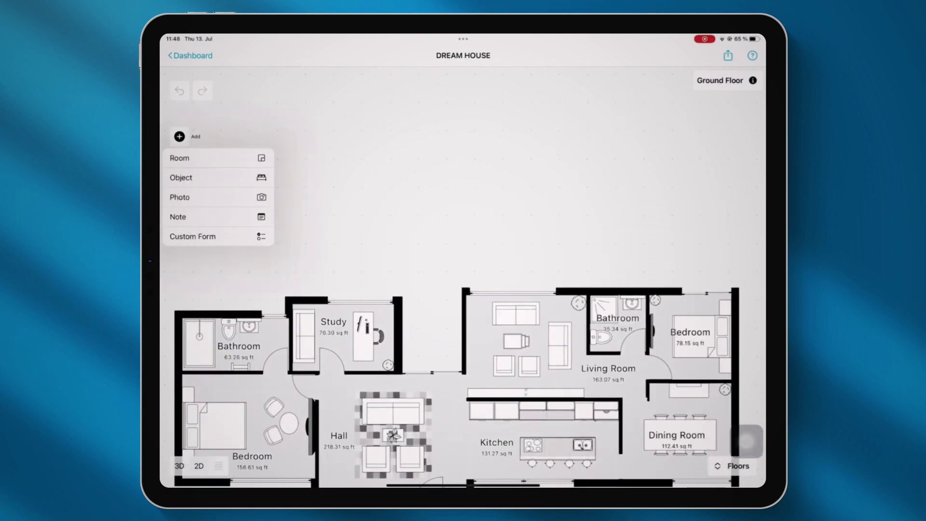
pyautogui.click(181, 178)
pyautogui.click(181, 145)
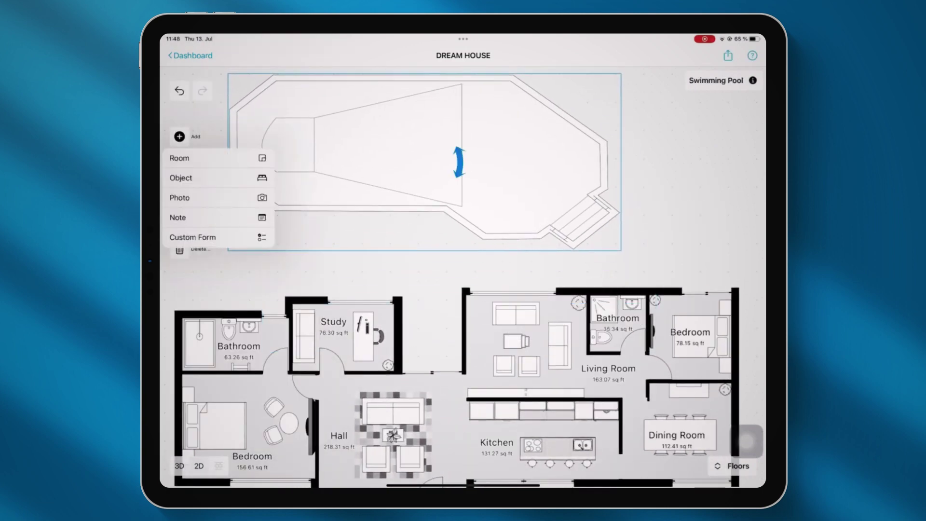
pyautogui.click(181, 177)
pyautogui.click(239, 145)
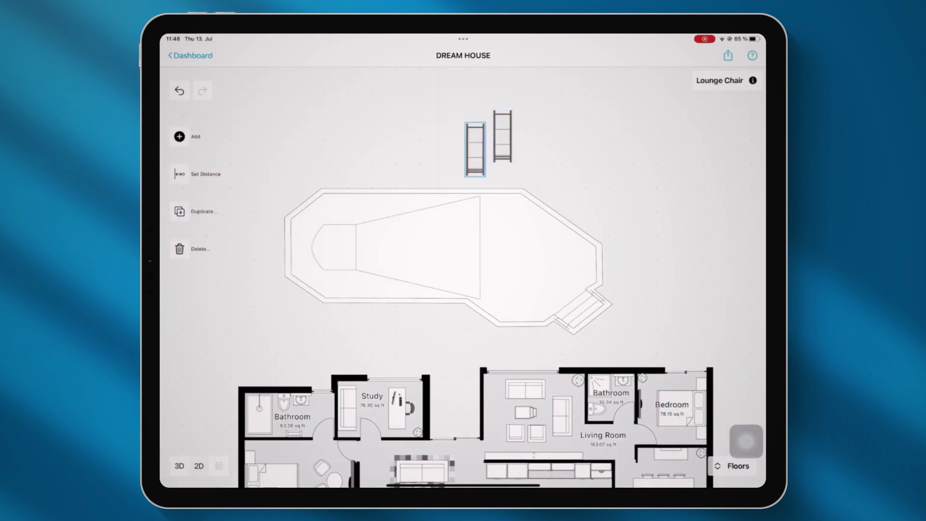
# Step: Put a palm tree at the pool's upper right and make two copies
pyautogui.click(180, 136)
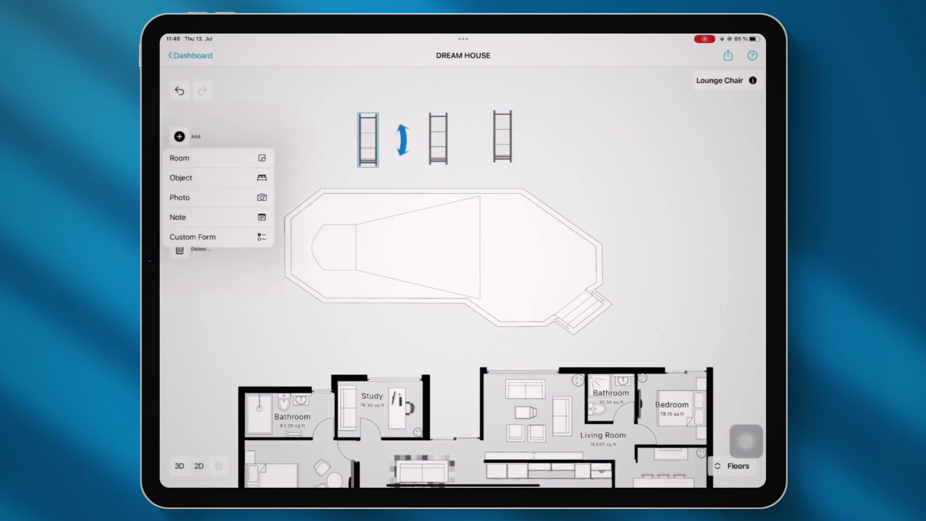
pyautogui.click(181, 177)
pyautogui.click(186, 210)
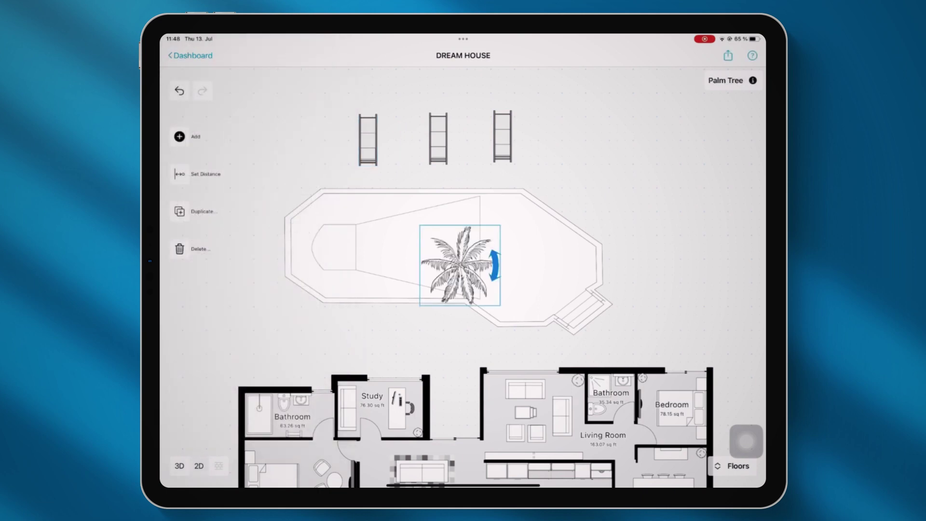
pyautogui.moveTo(459, 265)
pyautogui.mouseDown()
pyautogui.moveTo(614, 130)
pyautogui.moveTo(706, 202)
pyautogui.moveTo(667, 308)
pyautogui.mouseUp()
pyautogui.click(179, 212)
pyautogui.click(180, 212)
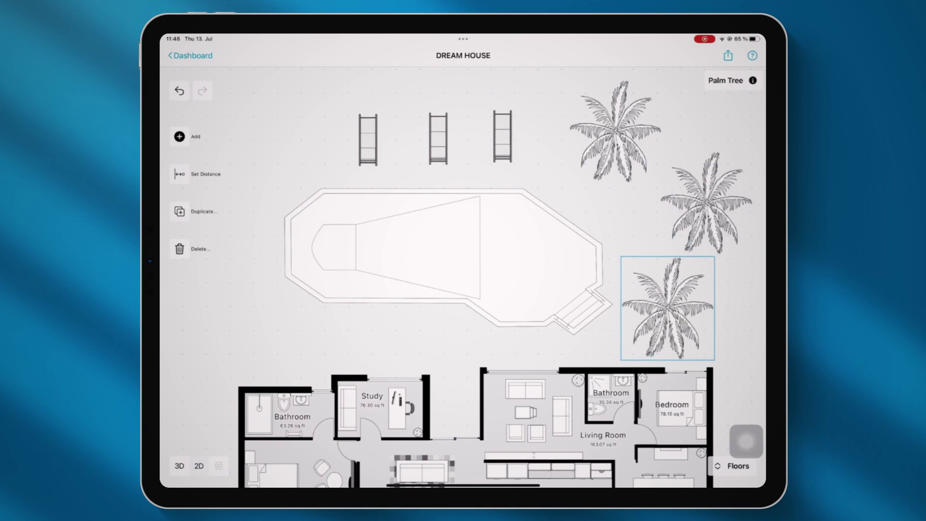
# Step: Put a pine tree left of the pool and make one copy
pyautogui.click(179, 136)
pyautogui.click(186, 178)
pyautogui.click(242, 208)
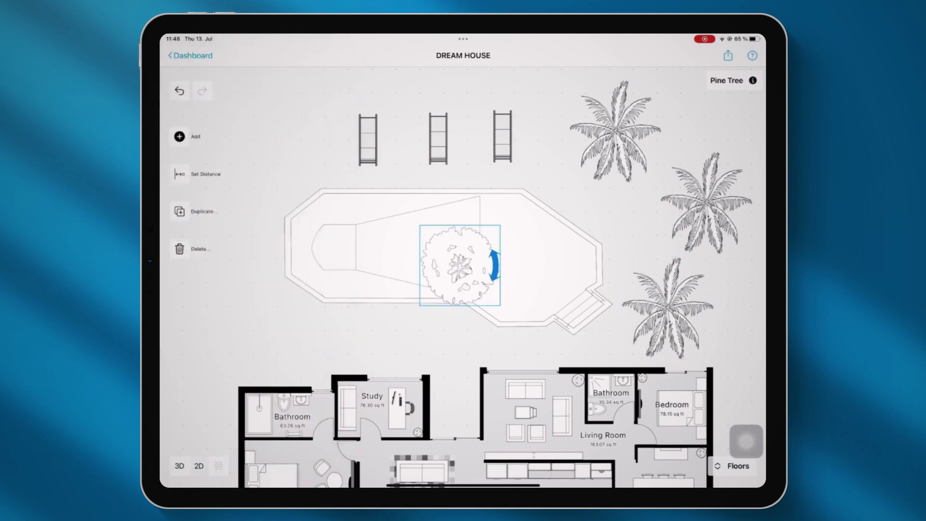
pyautogui.moveTo(460, 265)
pyautogui.mouseDown()
pyautogui.moveTo(317, 227)
pyautogui.moveTo(265, 131)
pyautogui.moveTo(209, 307)
pyautogui.mouseUp()
pyautogui.click(180, 211)
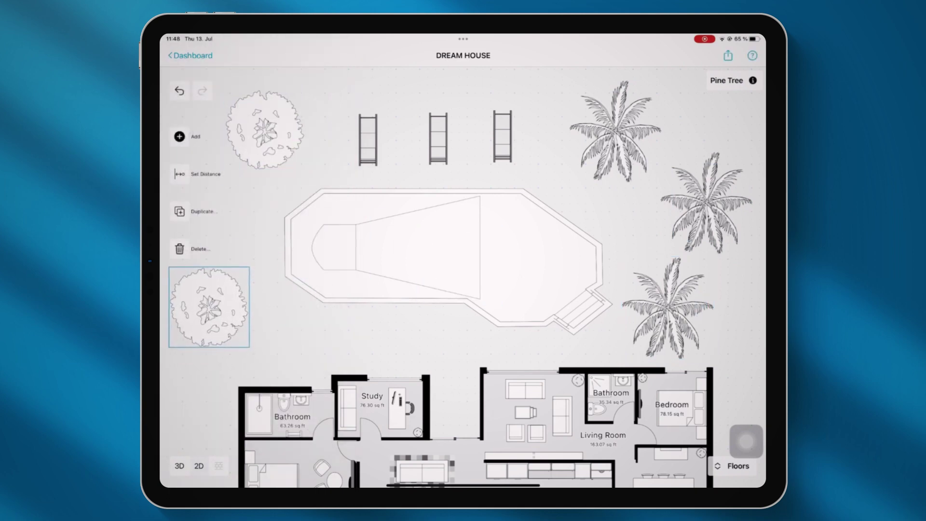
# Step: Bring the house back into view and add a lounge chair below it
pyautogui.moveTo(463, 398); pyautogui.dragTo(443, 151)
pyautogui.click(180, 136)
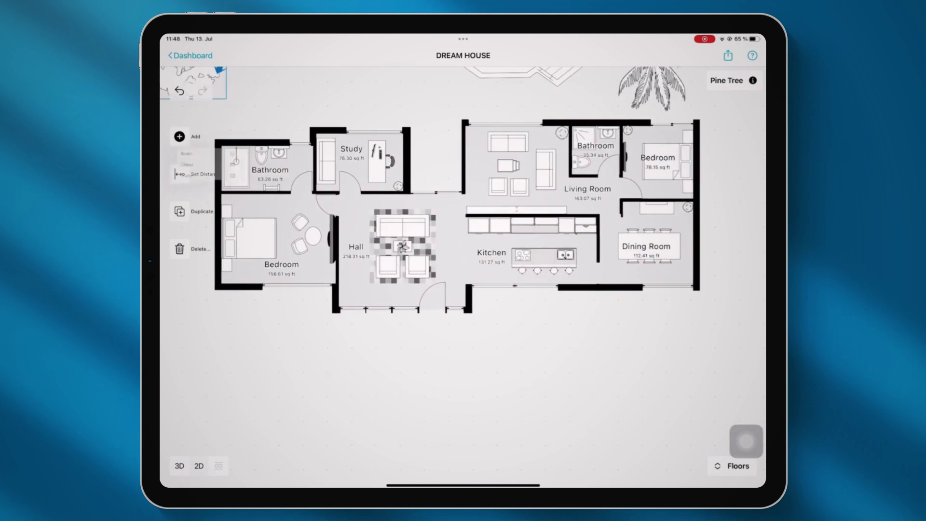
pyautogui.click(186, 178)
pyautogui.click(243, 210)
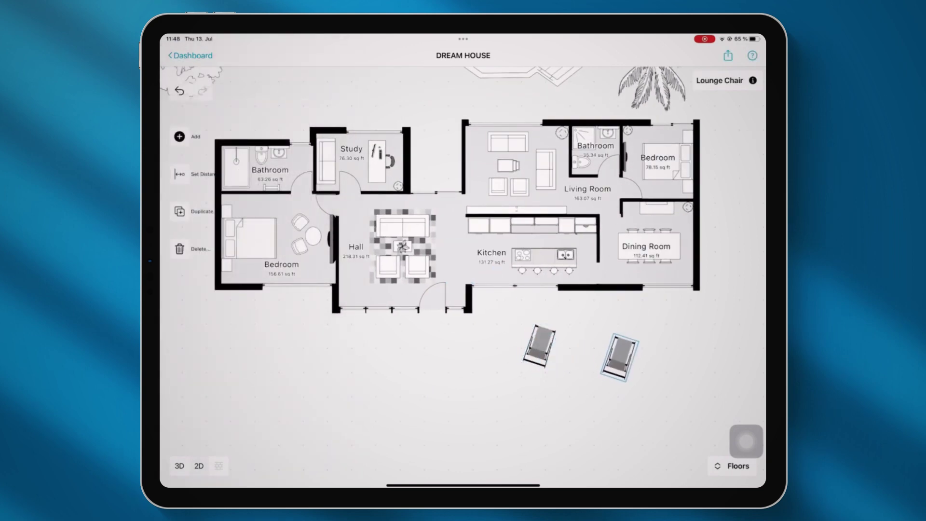
# Step: Lay a concrete path along the bottom of the house
pyautogui.click(179, 136)
pyautogui.click(186, 174)
pyautogui.click(302, 206)
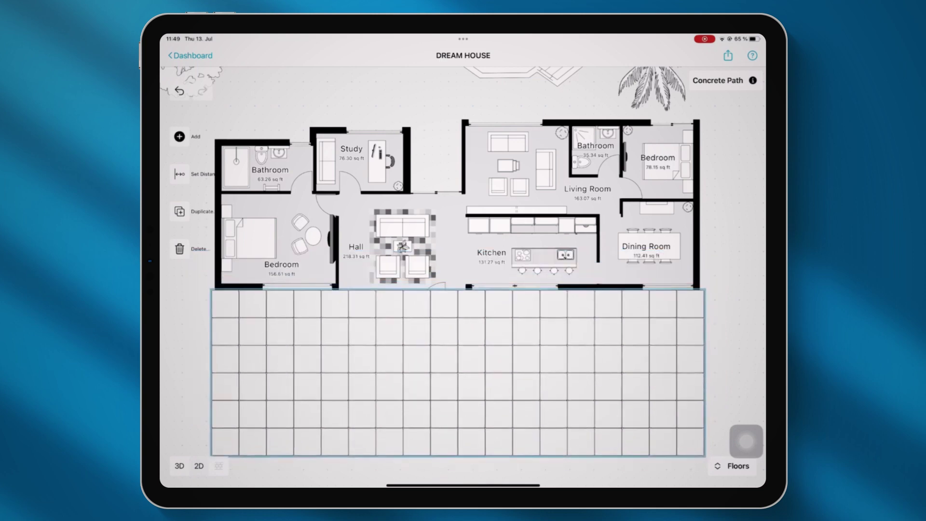
pyautogui.click(495, 378)
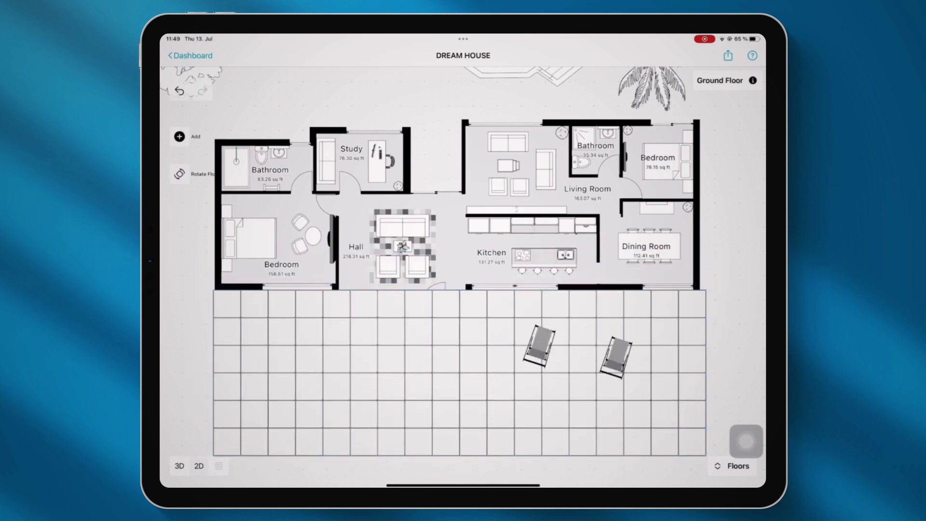